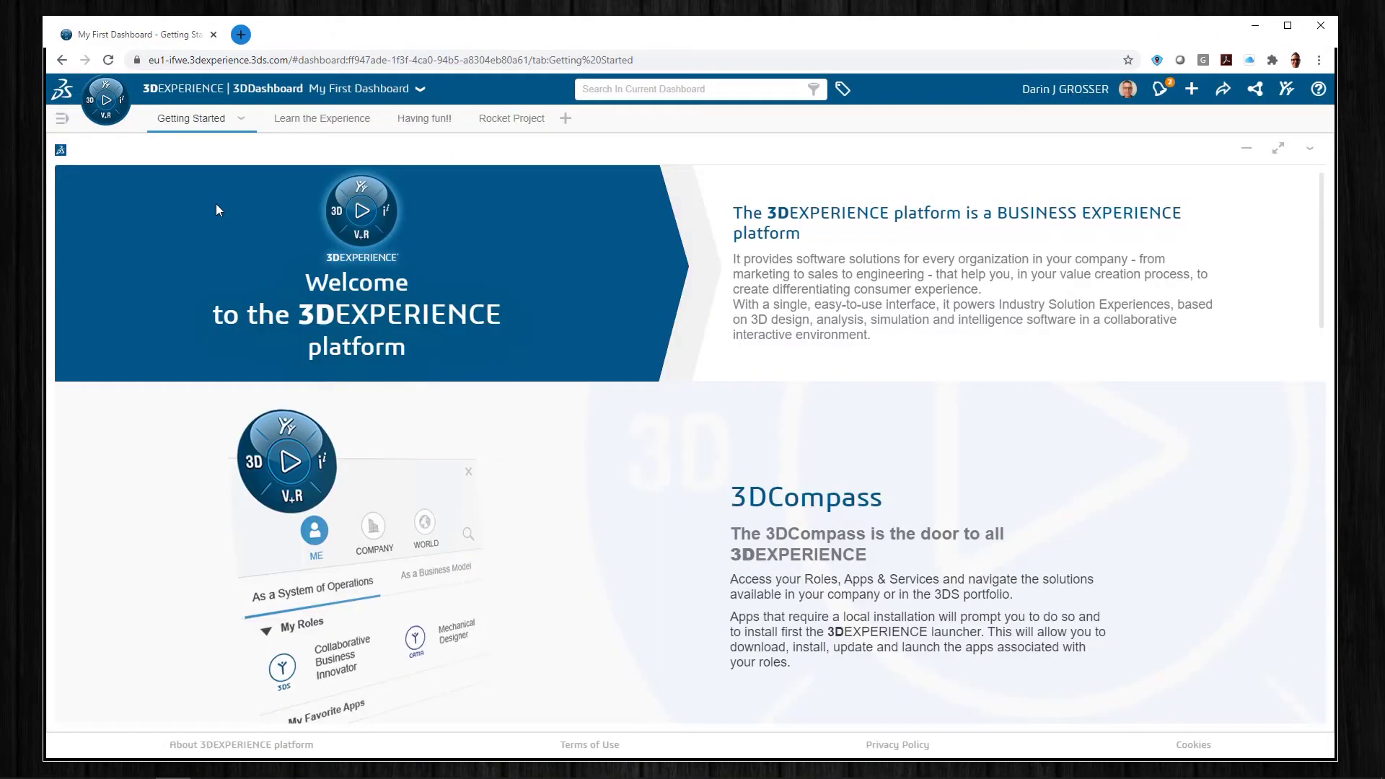
Step: Switch to SOLIDWORKS, turn on the 3DEXPERIENCE PLM Services add-in for the session, and connect to the platform
click(108, 101)
click(152, 608)
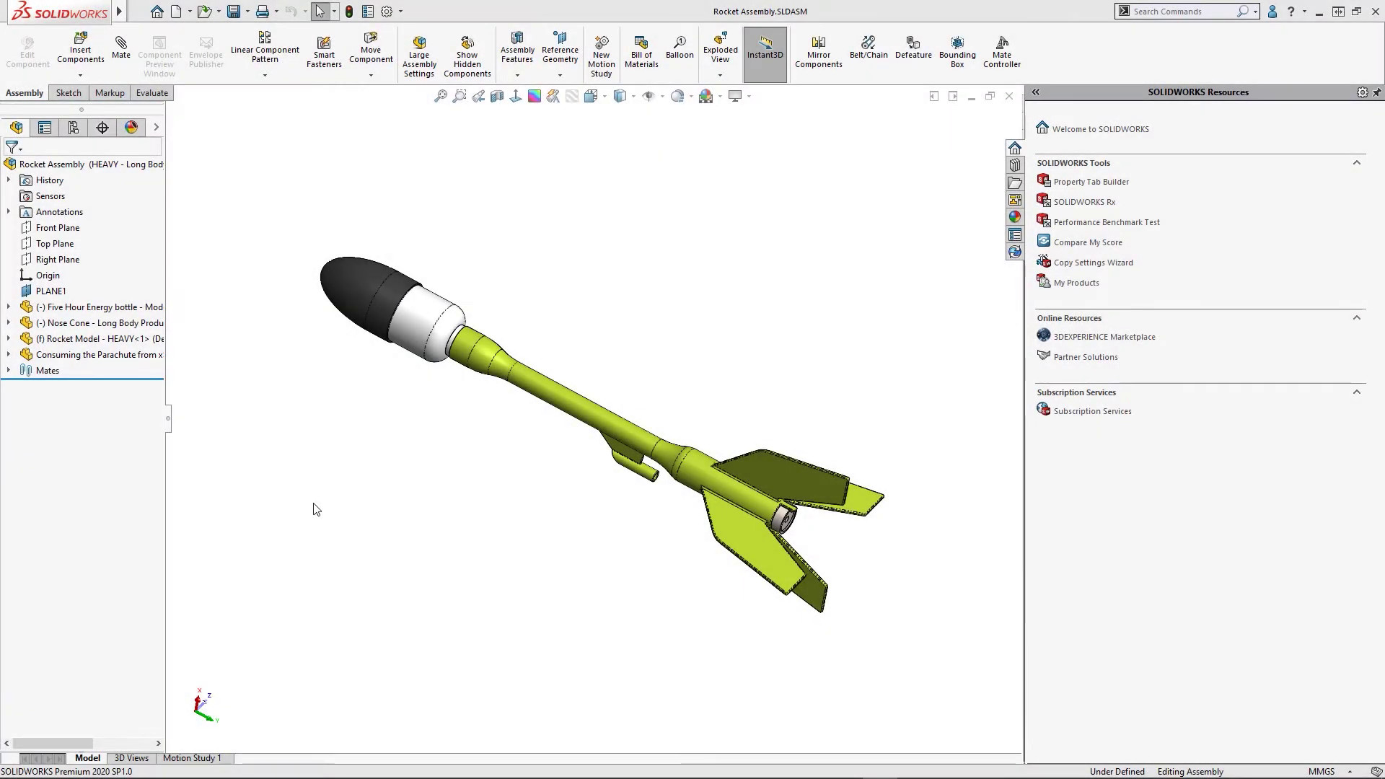
click(400, 11)
click(415, 63)
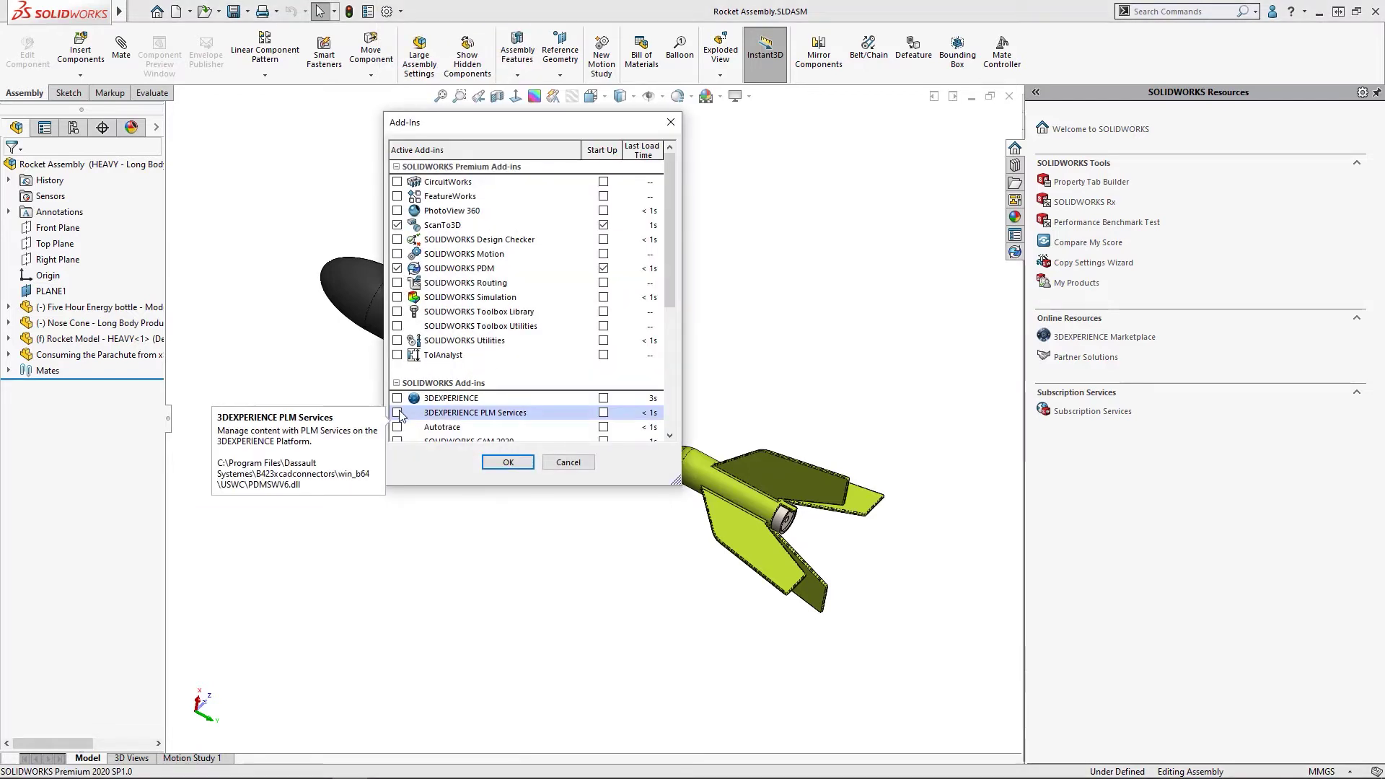
click(399, 413)
click(514, 465)
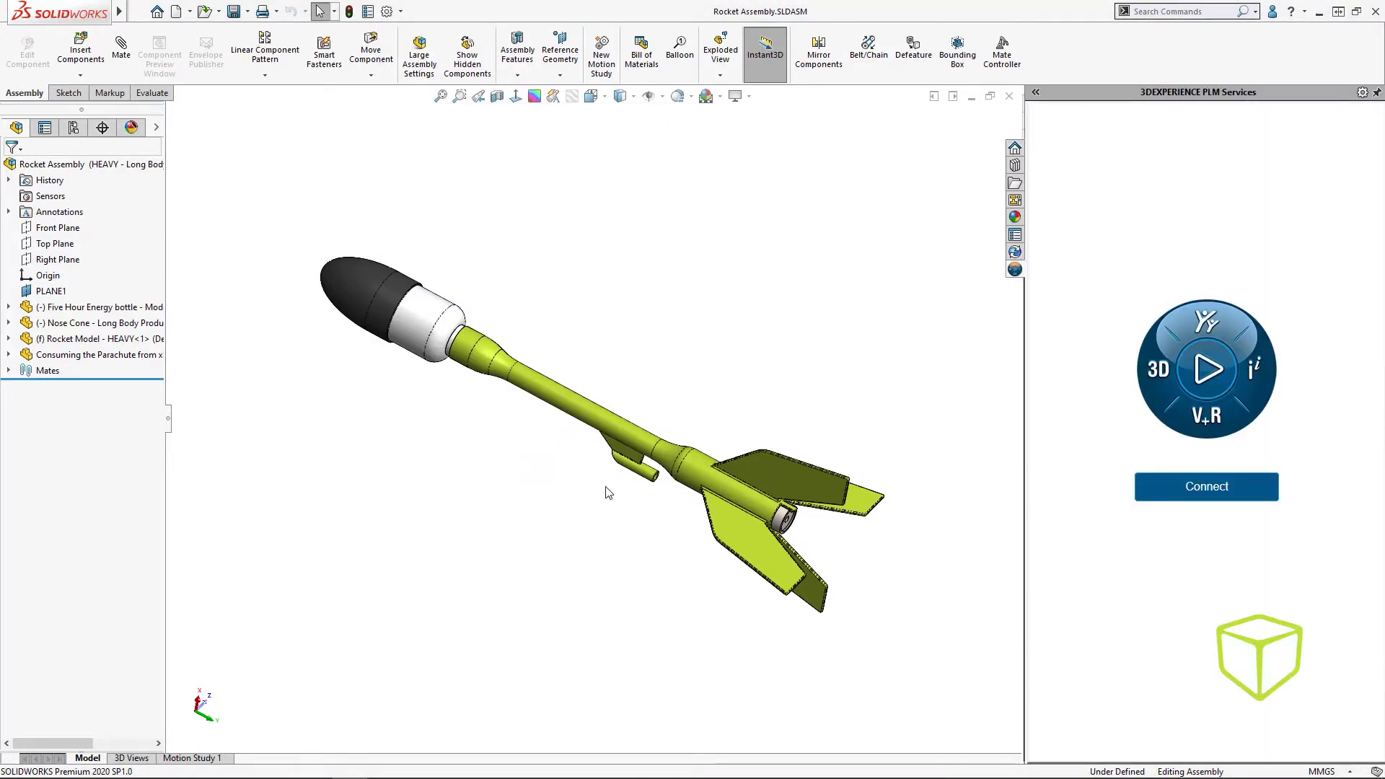
click(1202, 487)
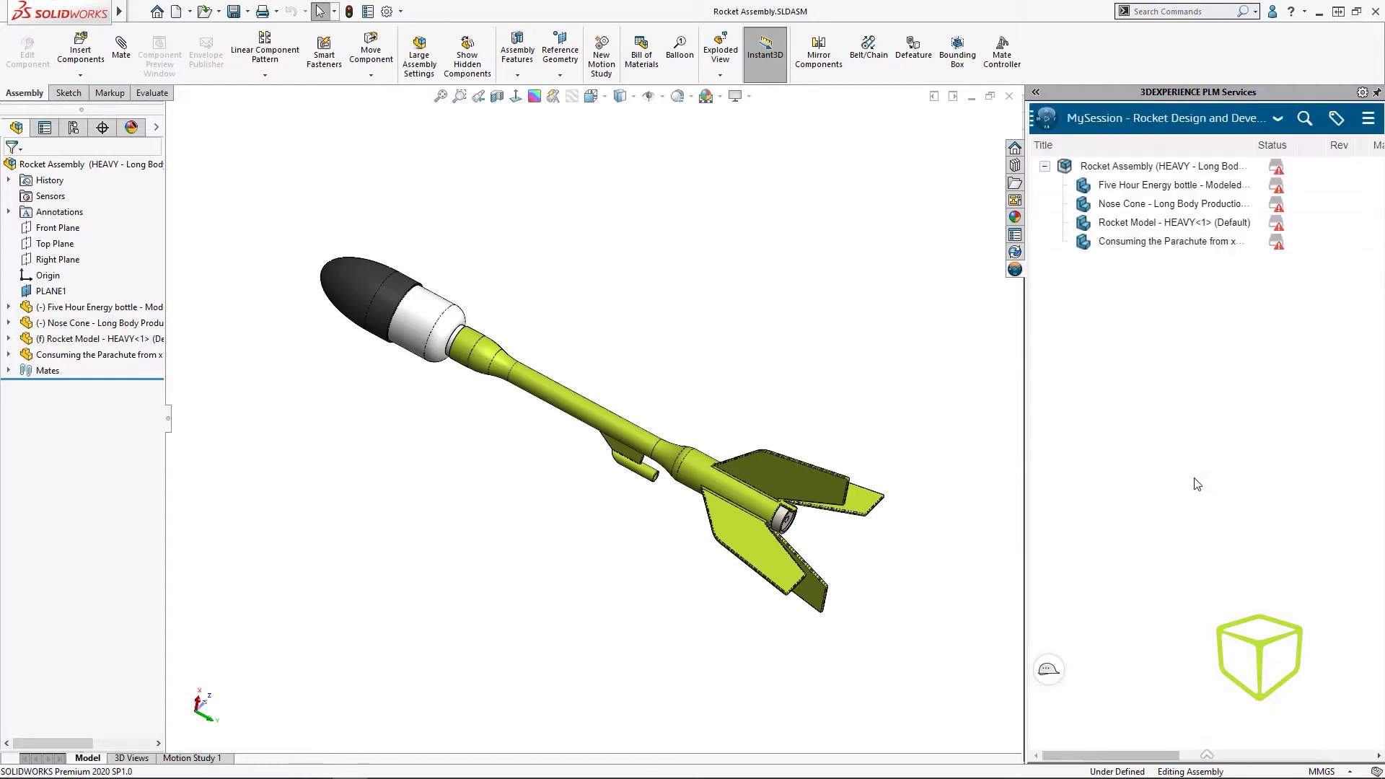
Step: Start saving the Rocket Assembly to 3DEXPERIENCE and copy its files to the My Work folder
click(1036, 92)
mouse_move(1029, 168)
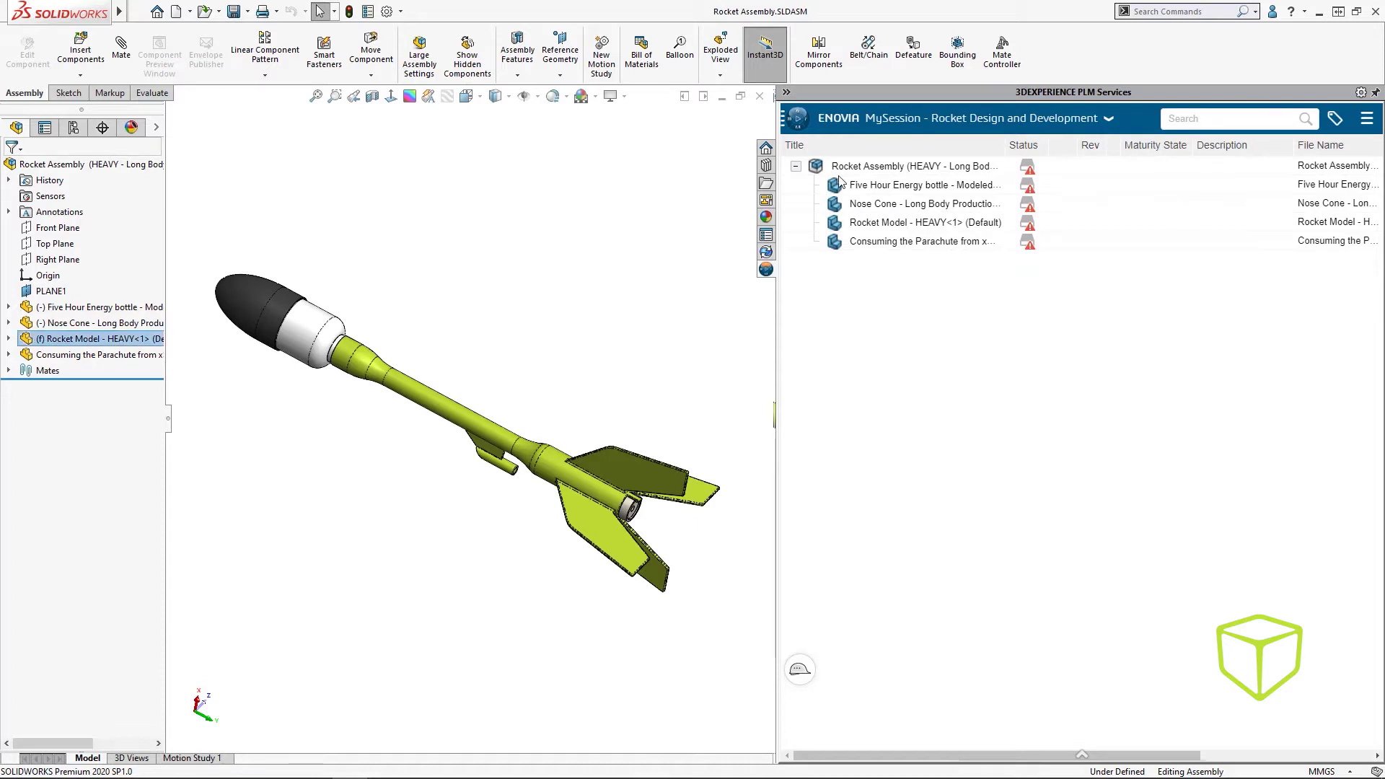
right_click(878, 173)
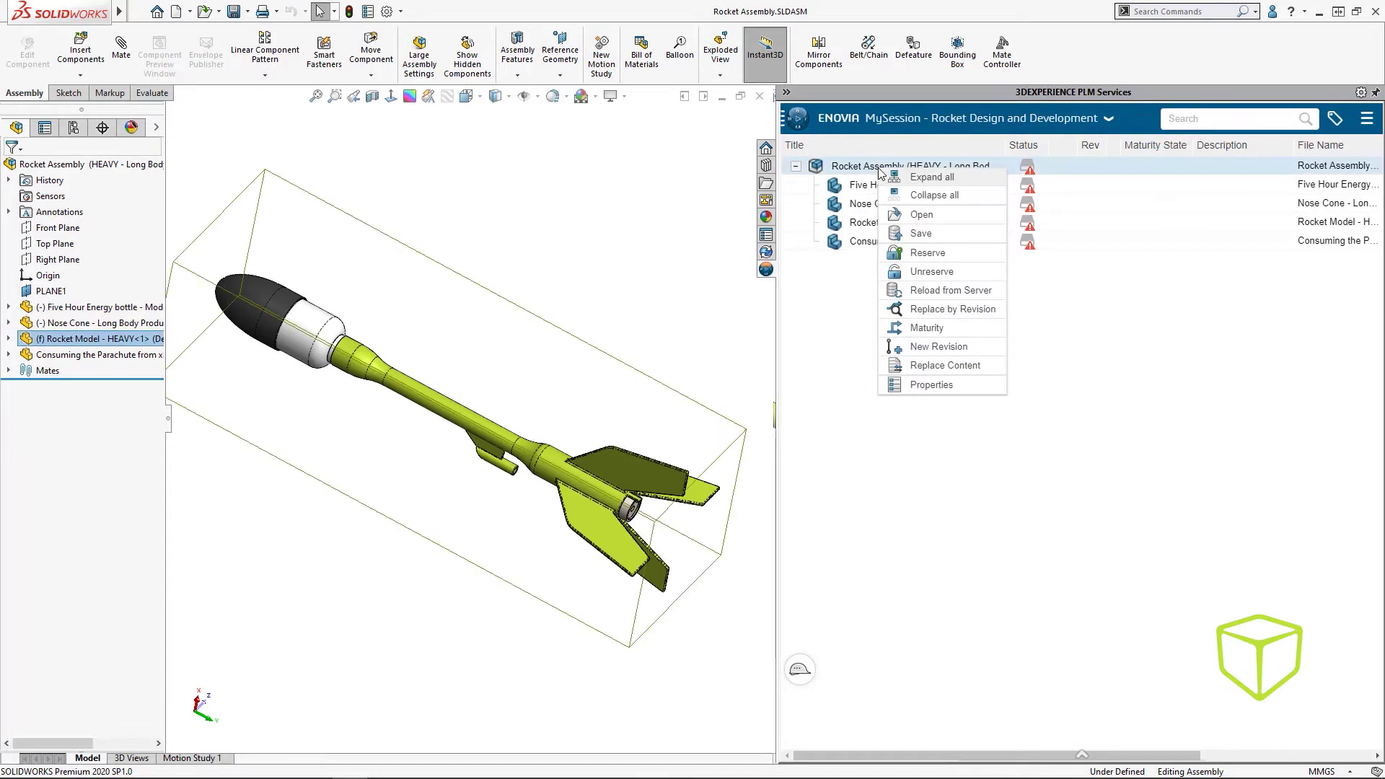
click(930, 229)
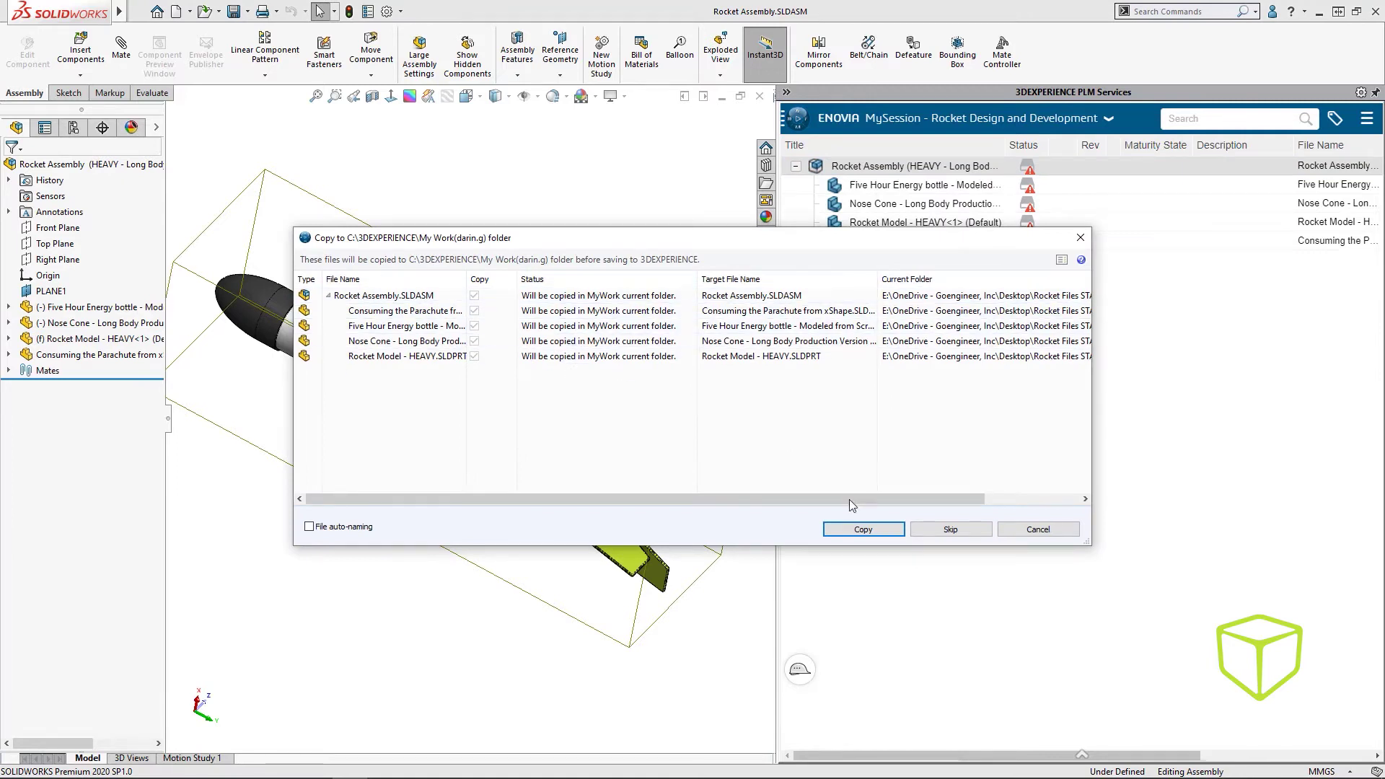
click(859, 530)
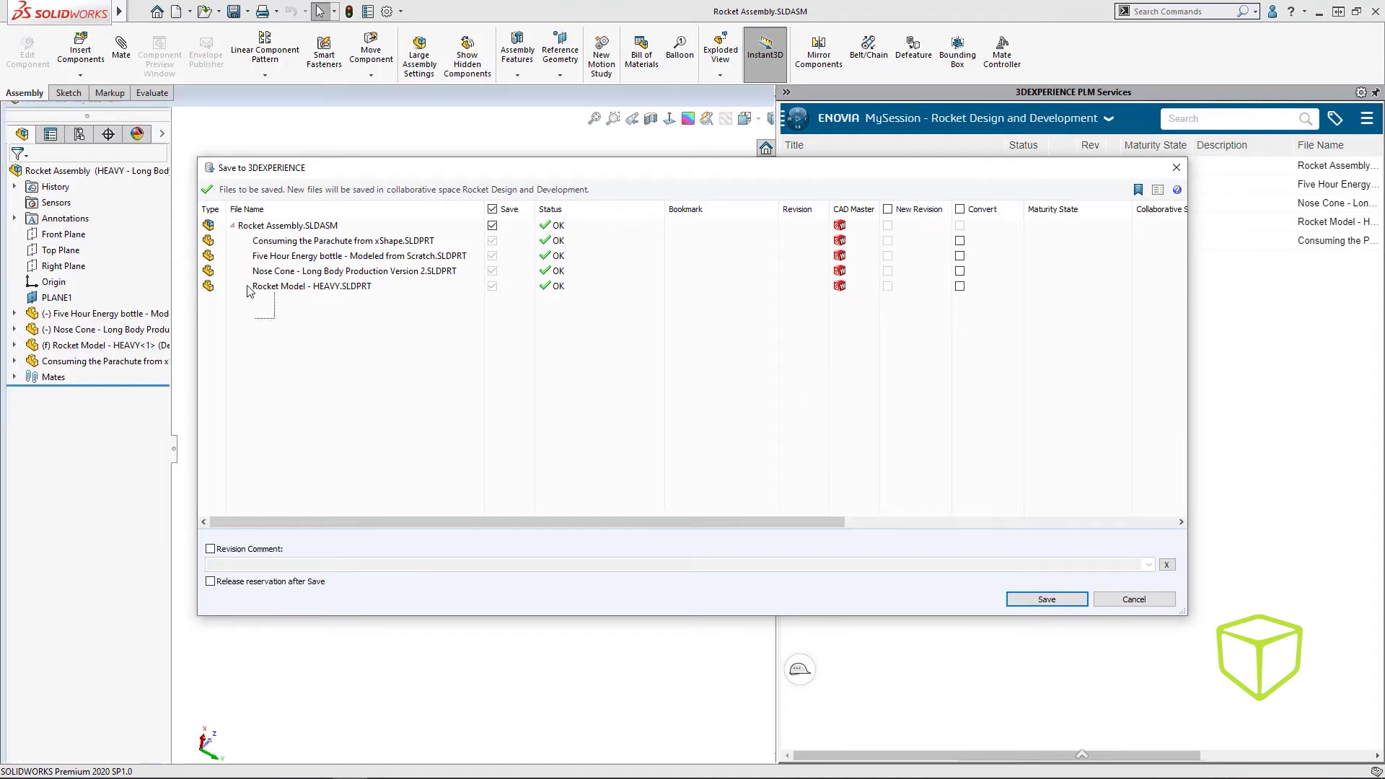
Step: Assign the Rocket Model Designs bookmark to the assembly and all its parts, and save them to 3DEXPERIENCE
drag(274, 325, 207, 213)
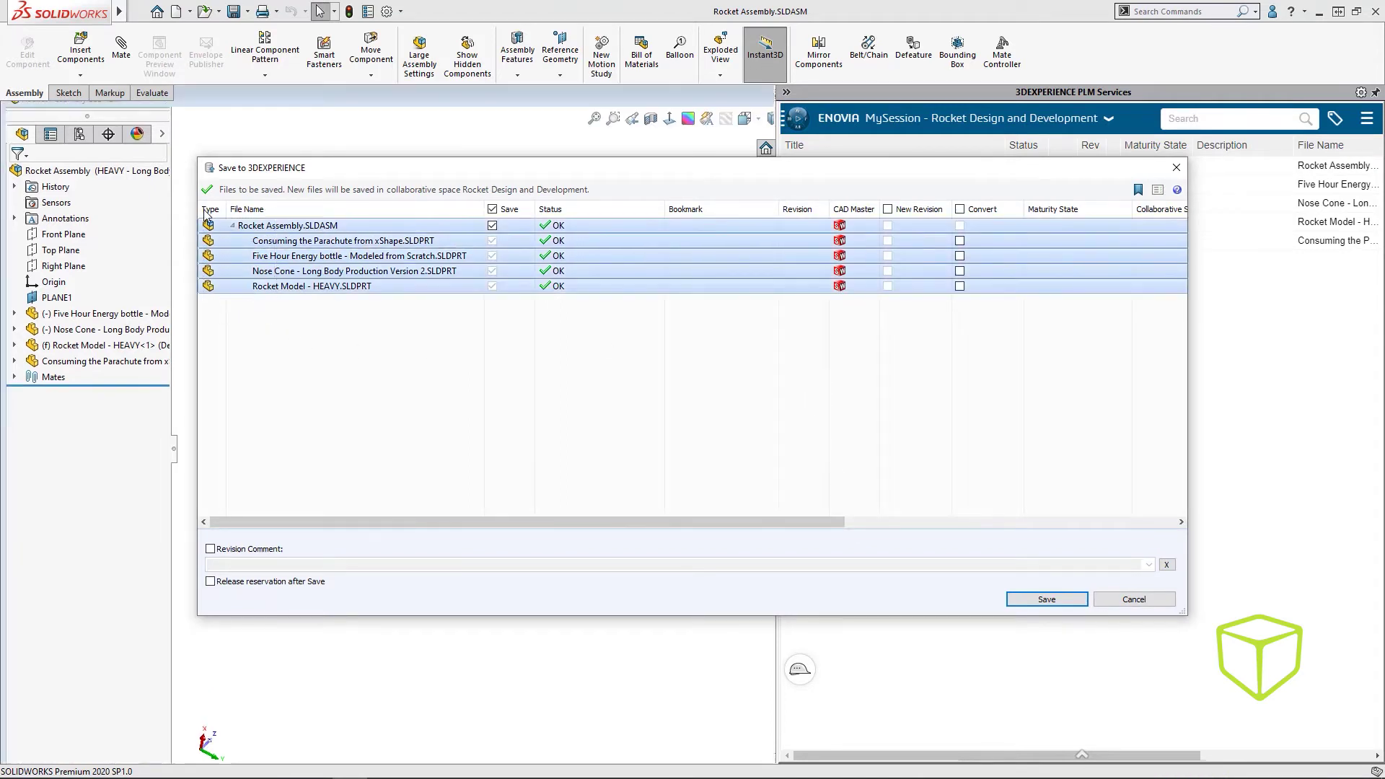
click(1137, 192)
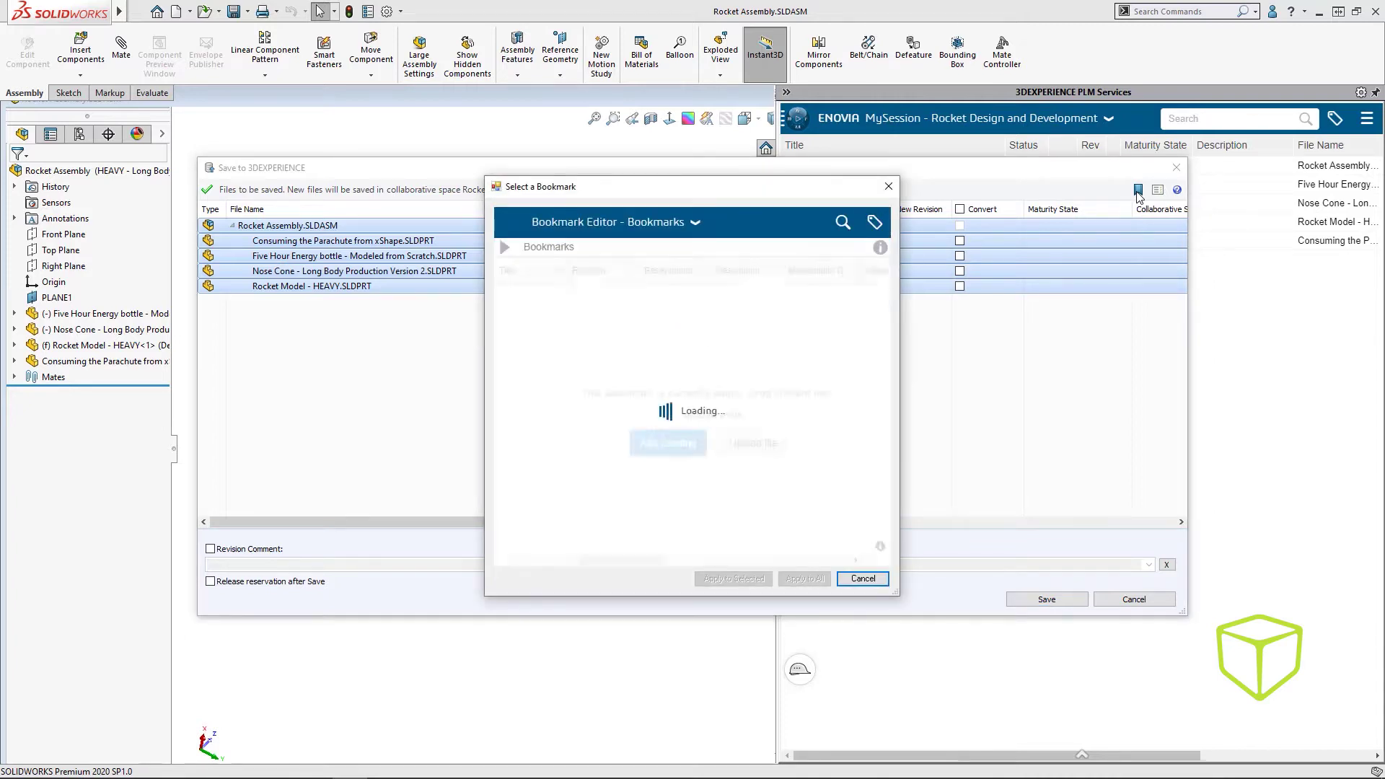
drag(566, 271, 653, 276)
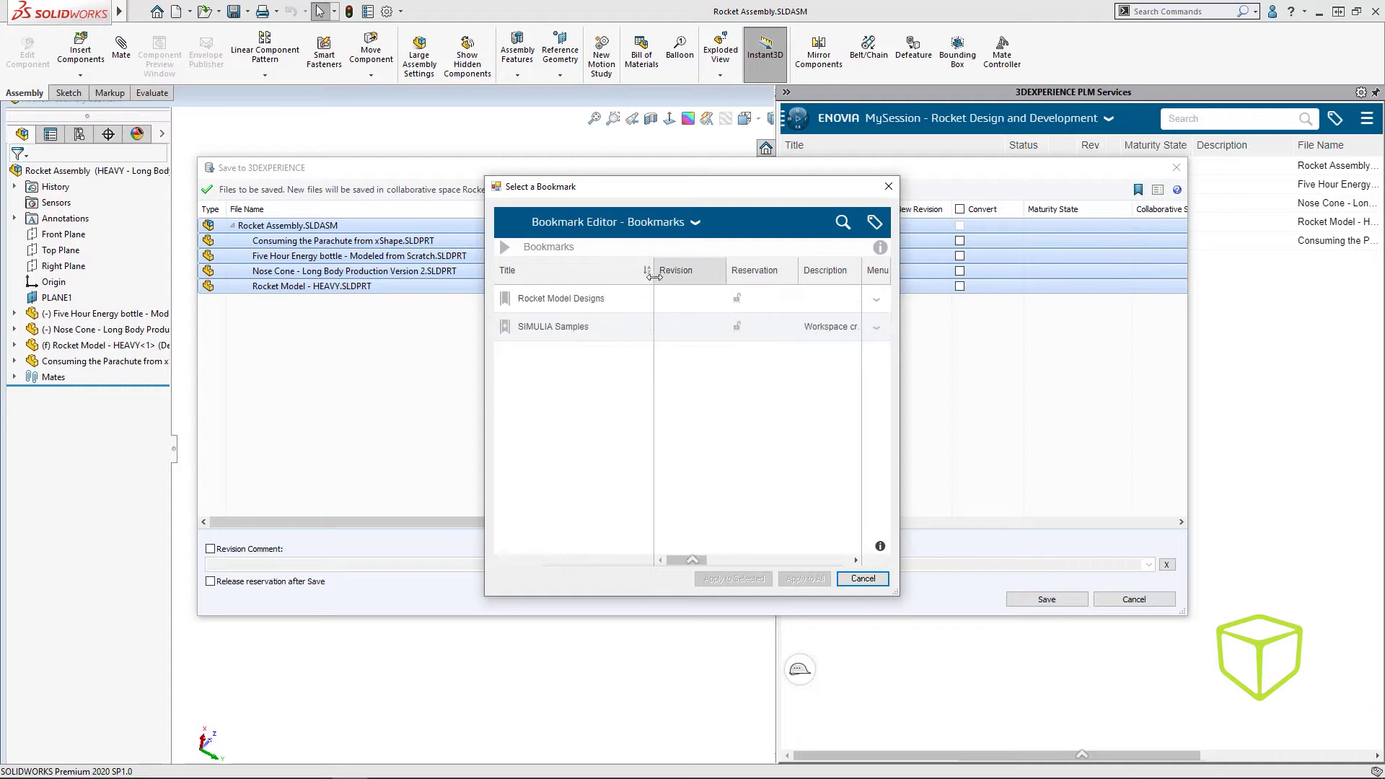
double_click(565, 298)
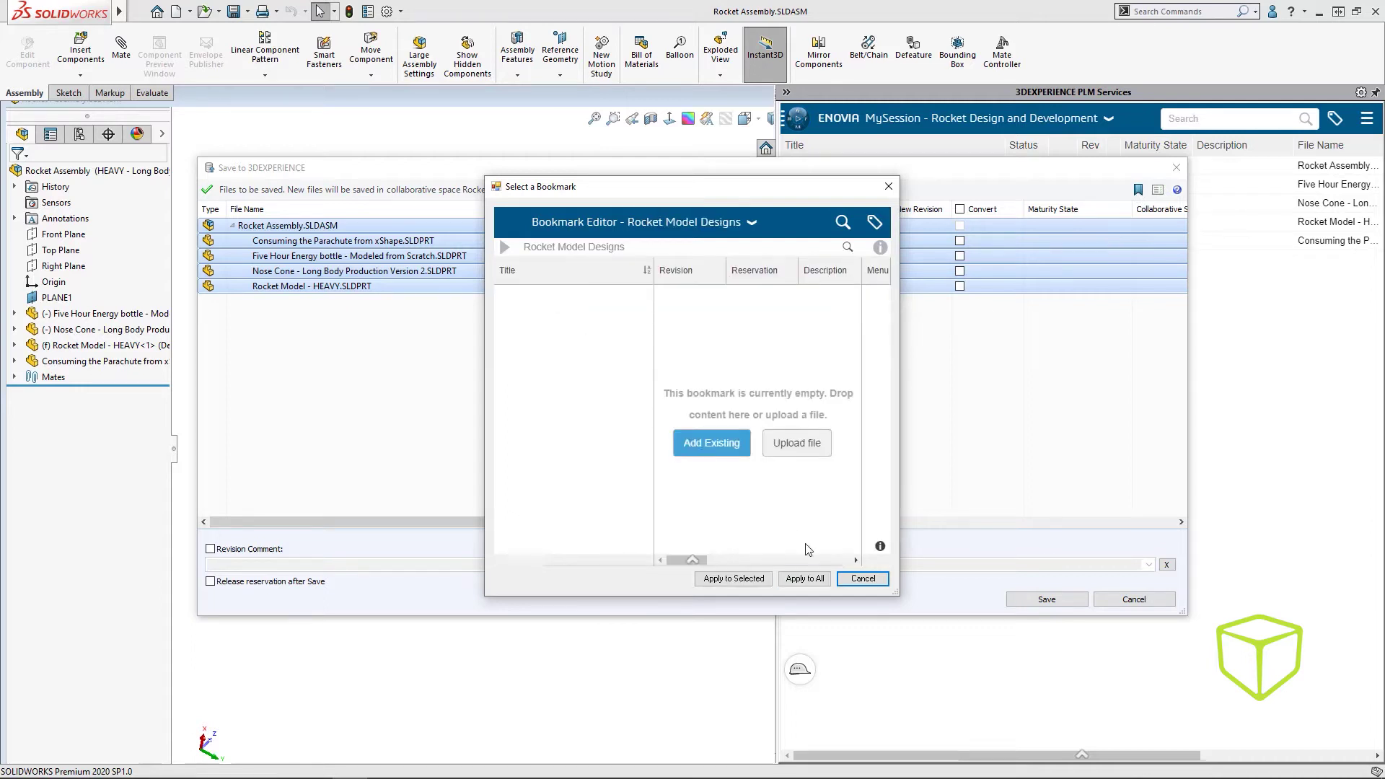
click(806, 579)
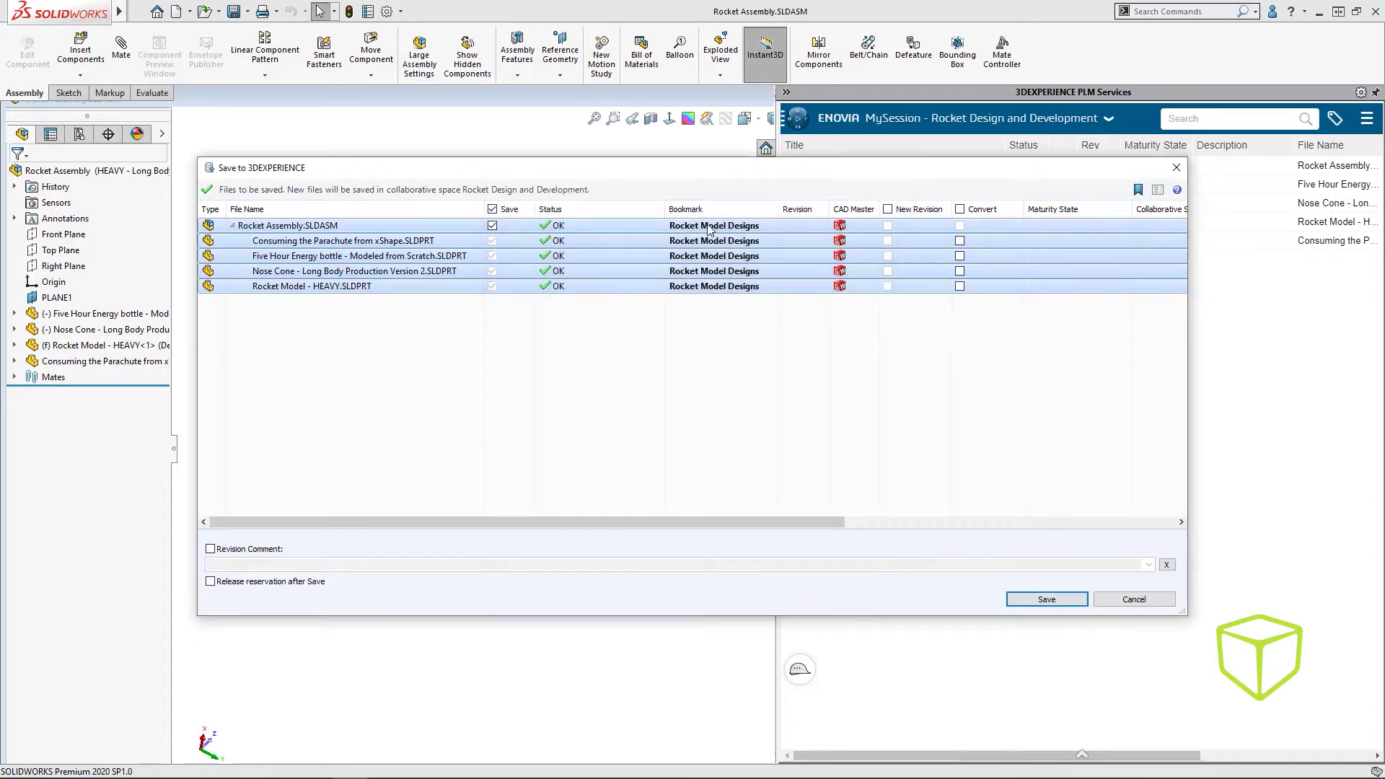
click(1046, 599)
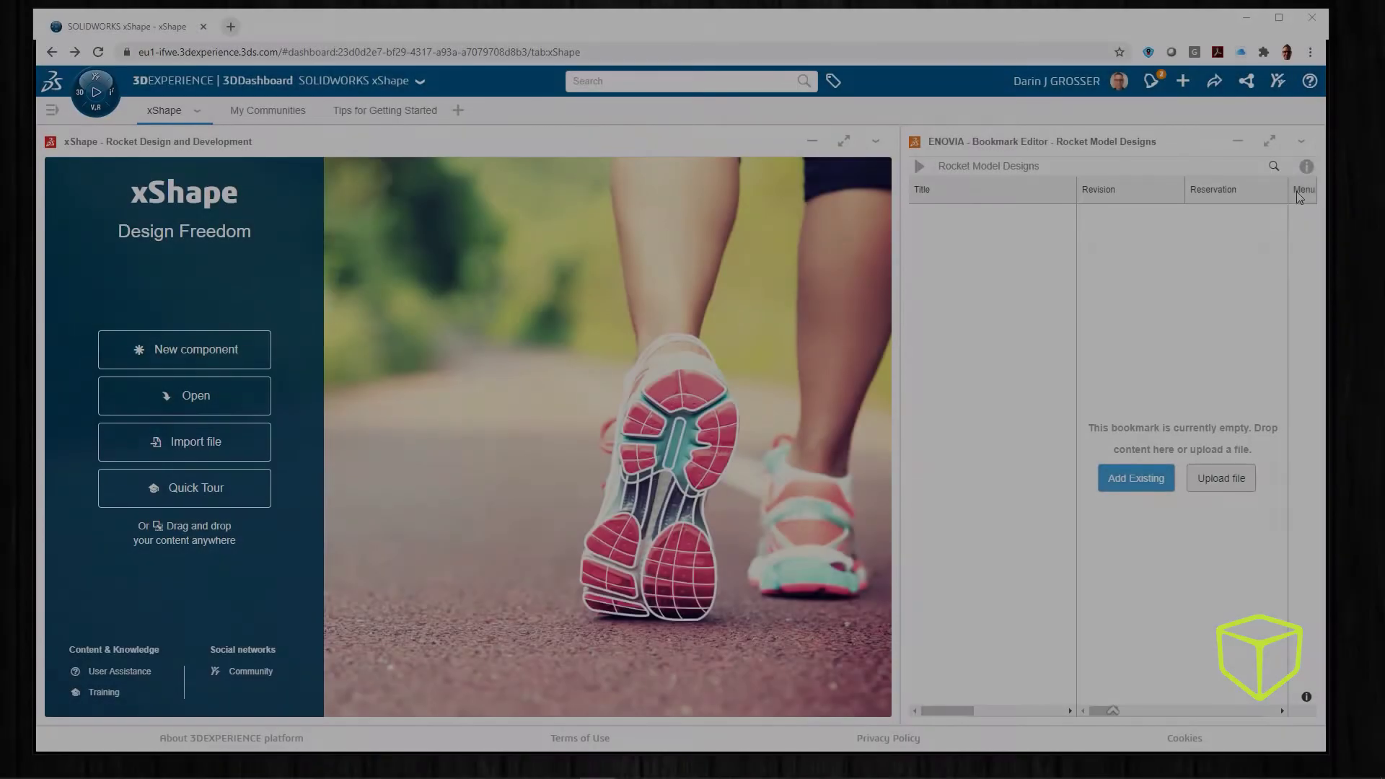
Step: In xShape, refresh the Rocket Model Designs bookmark and create a new component named xShape Parachute Design in Rocket Design and Development
click(1301, 141)
click(1252, 258)
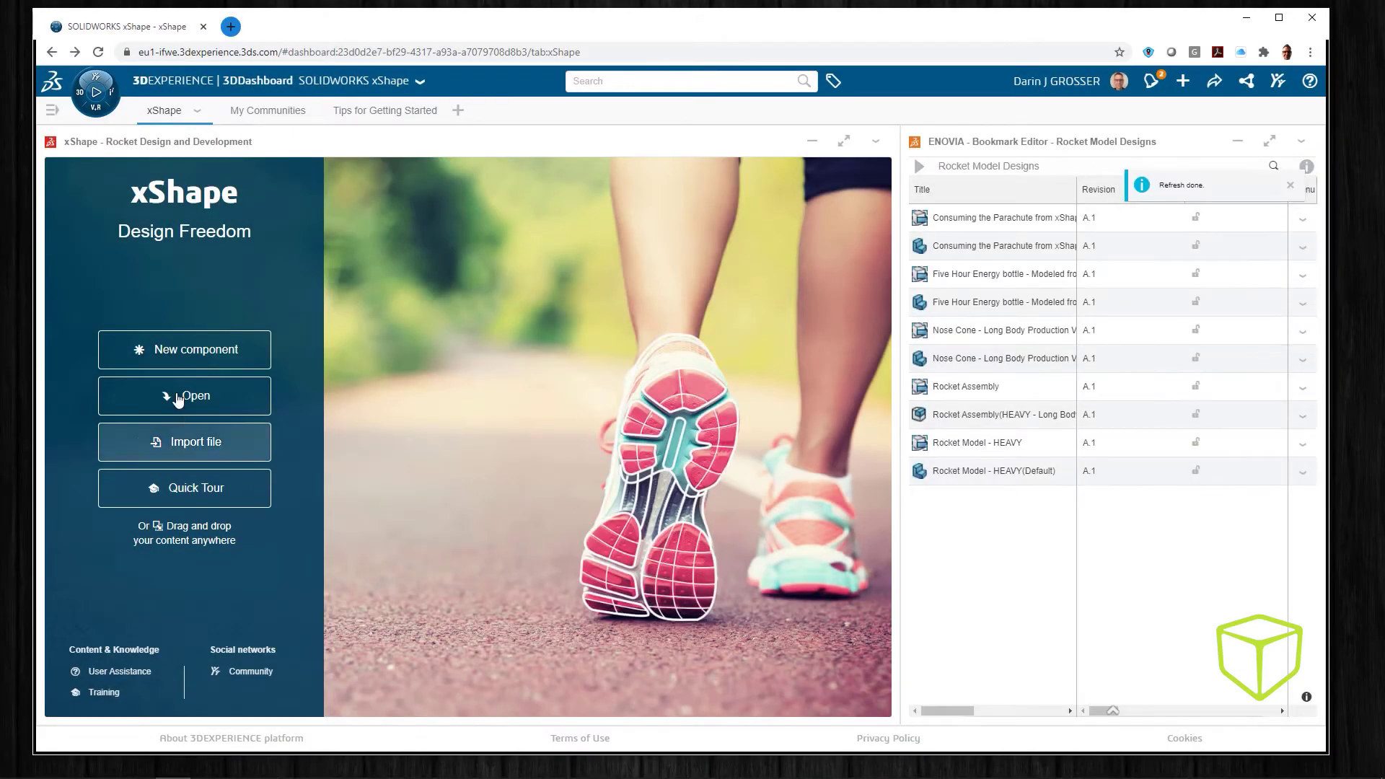
click(180, 351)
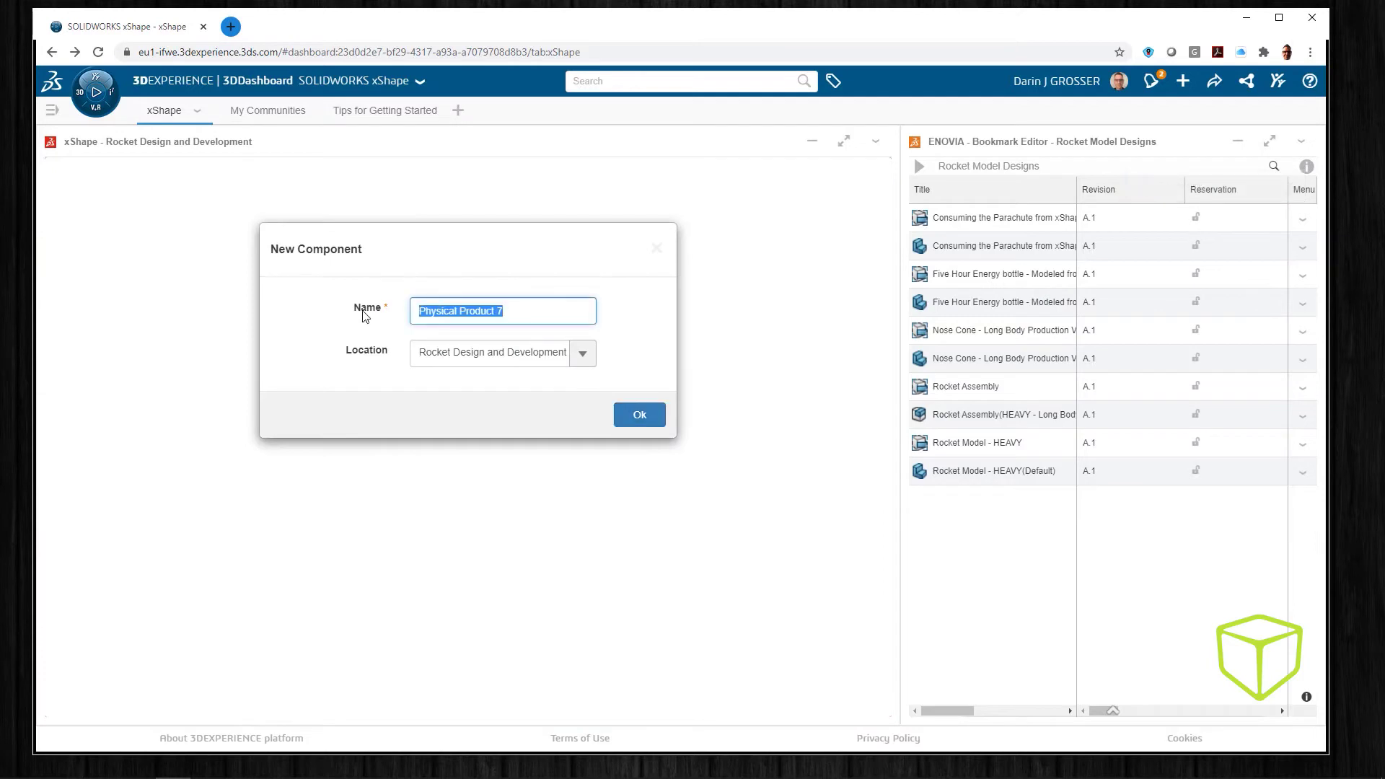
click(637, 416)
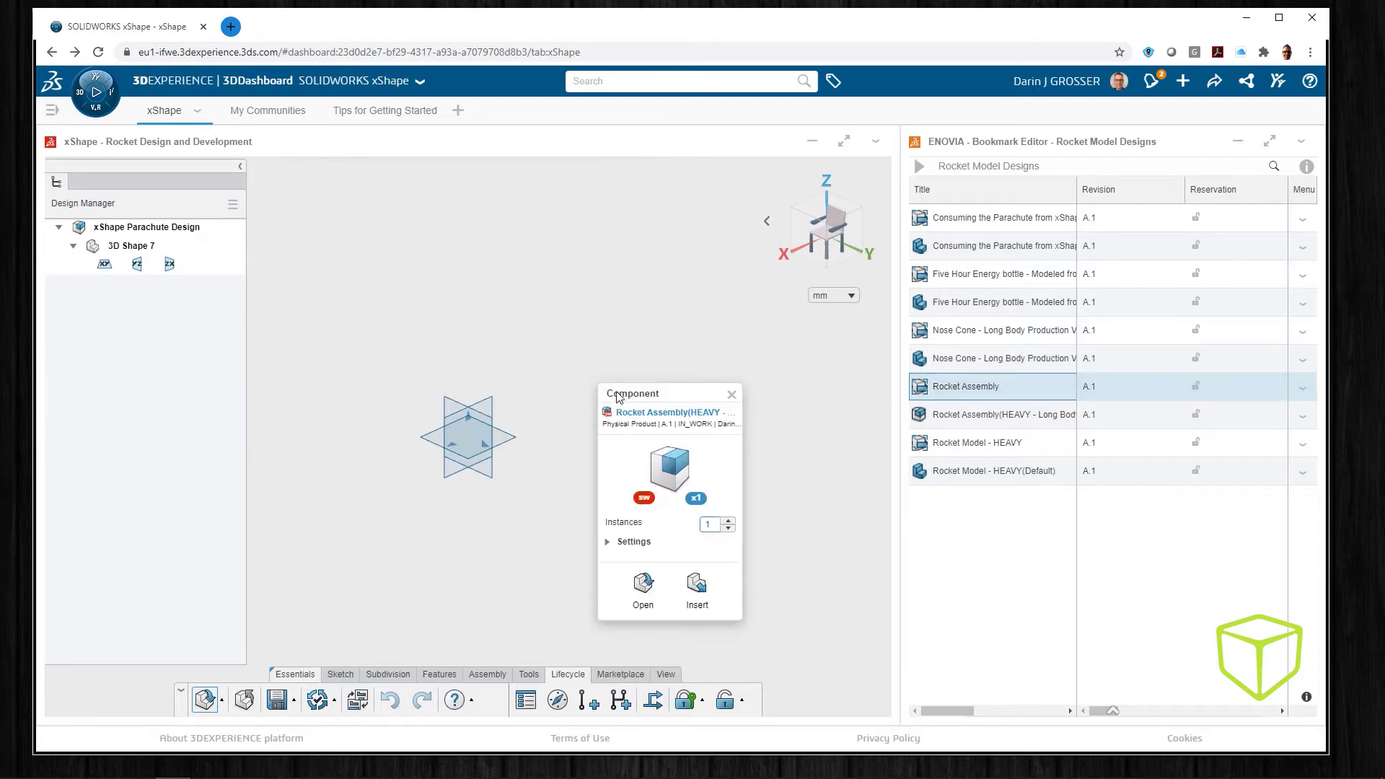
Step: Insert one instance of the Rocket Assembly into the parachute design and list its parts in the design tree
click(698, 599)
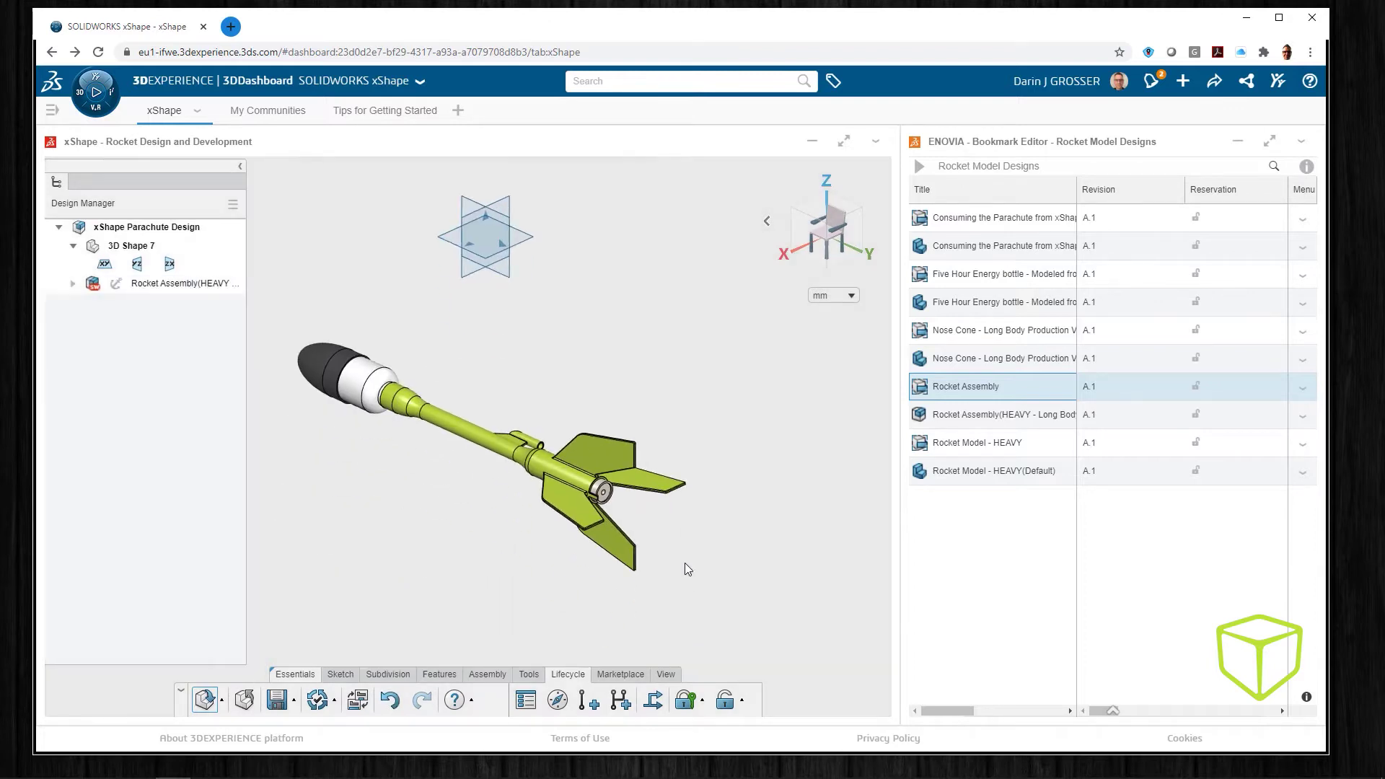
middle_drag(576, 298, 644, 440)
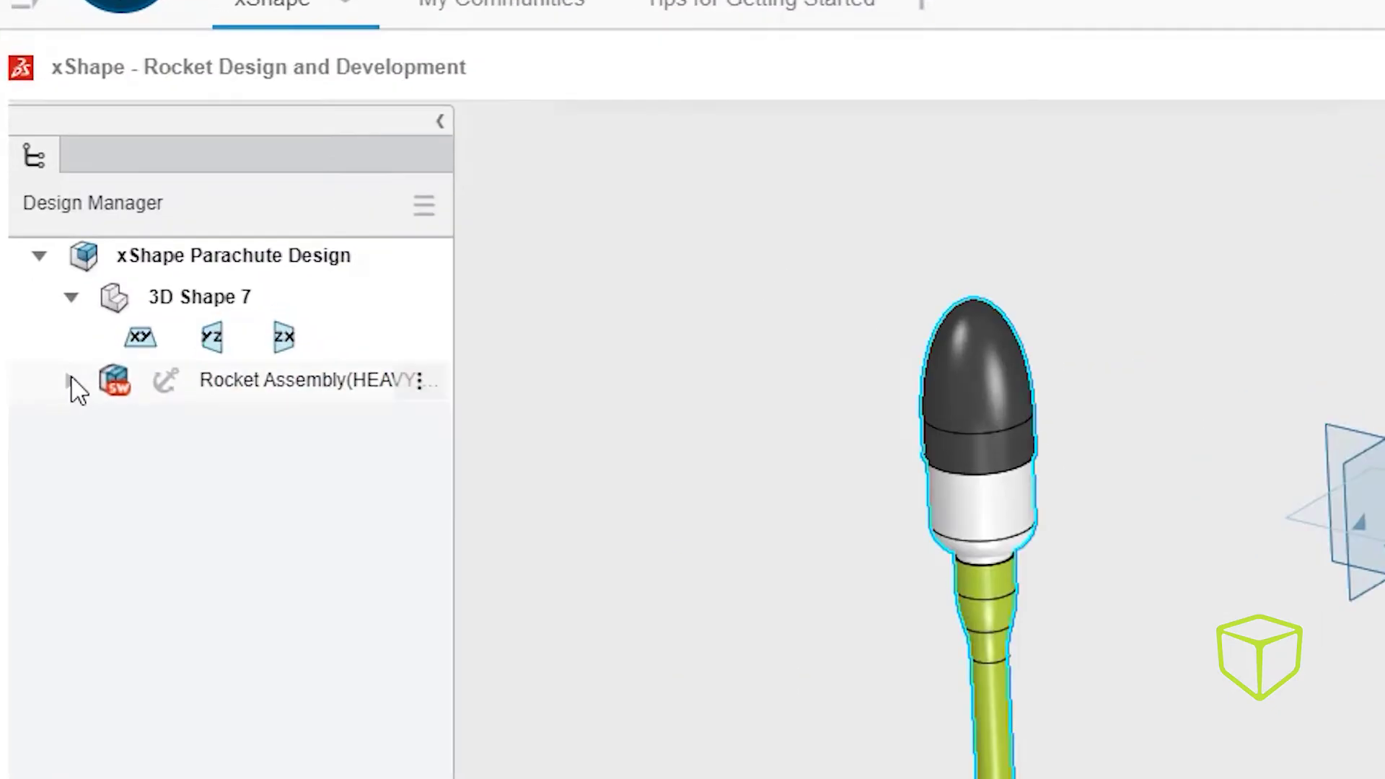
click(72, 283)
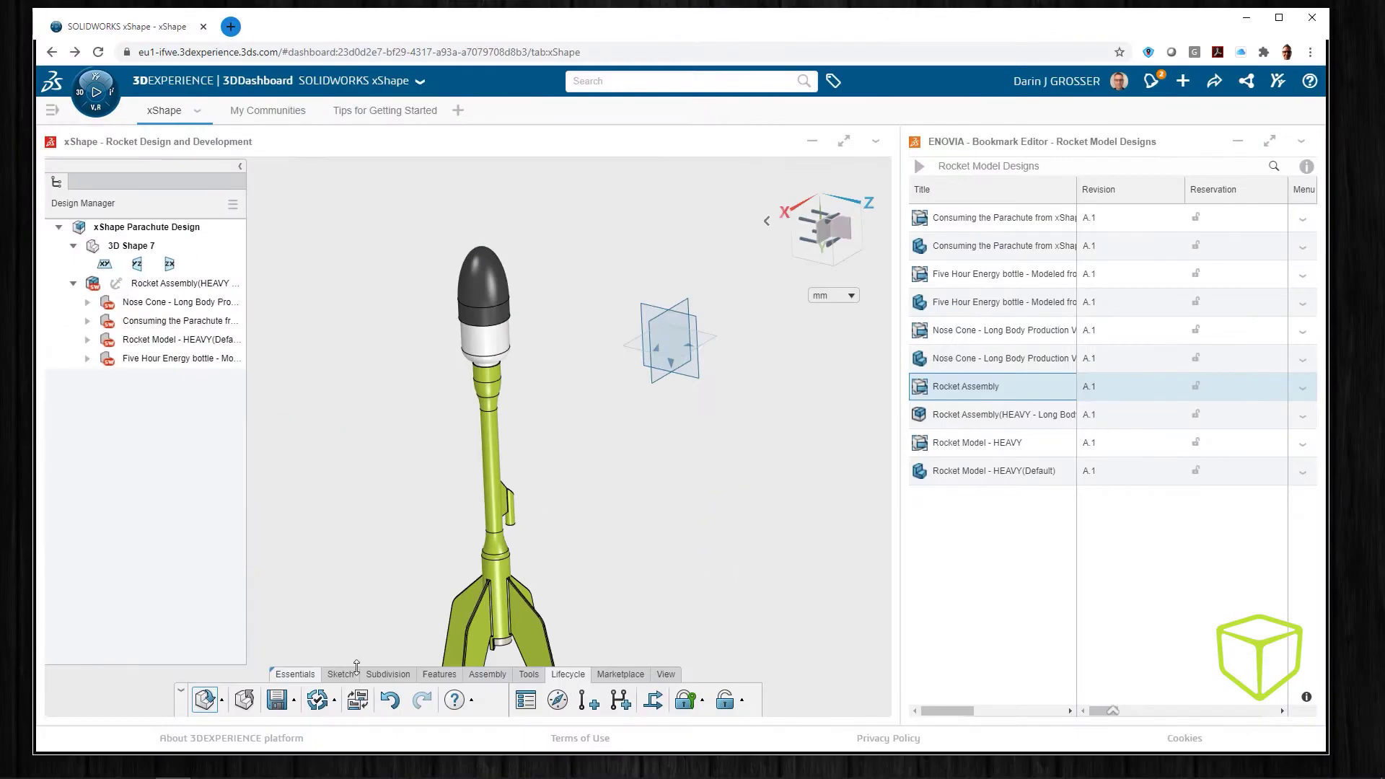
Step: Create a flat subdivision ring perpendicular to the rocket axis with 8 sections, 3 radial divisions and a small central hole, larger than the default
click(388, 663)
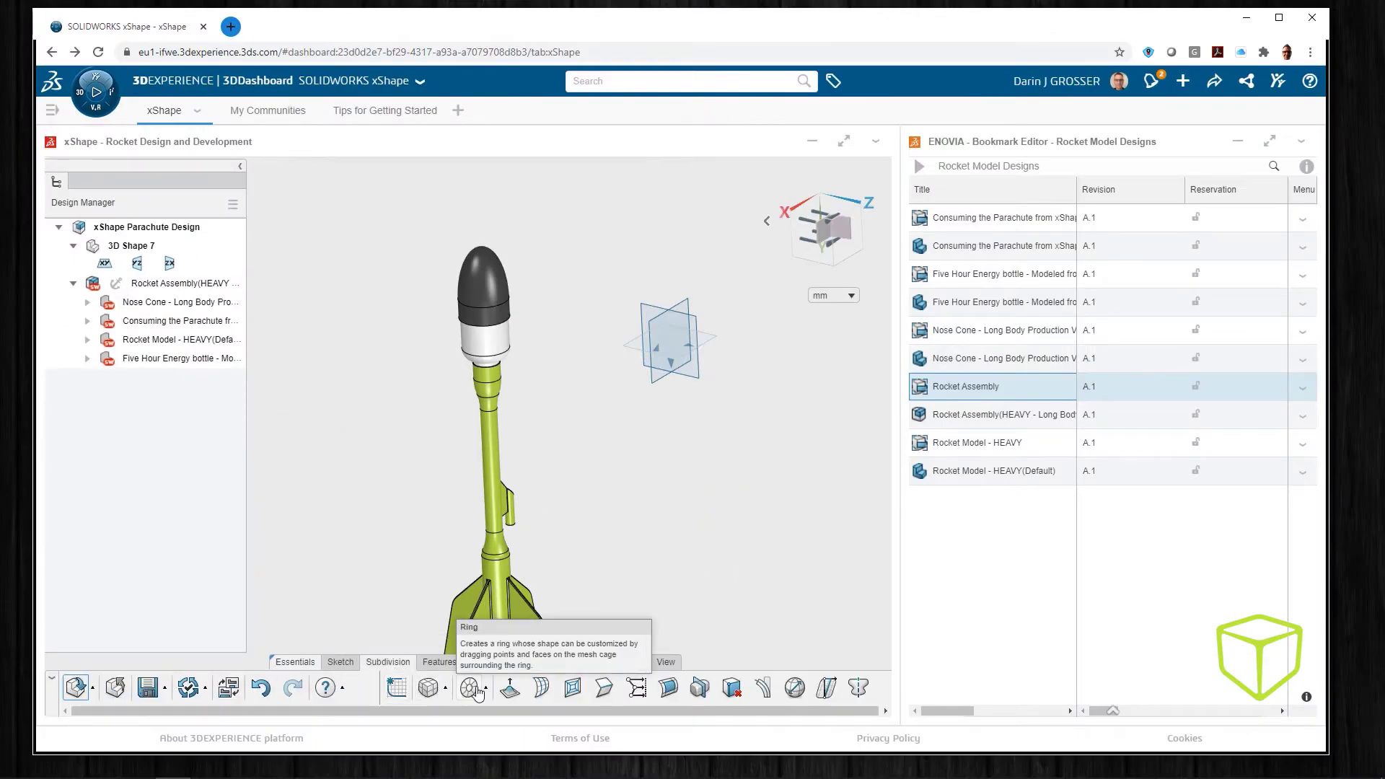
click(486, 688)
click(496, 628)
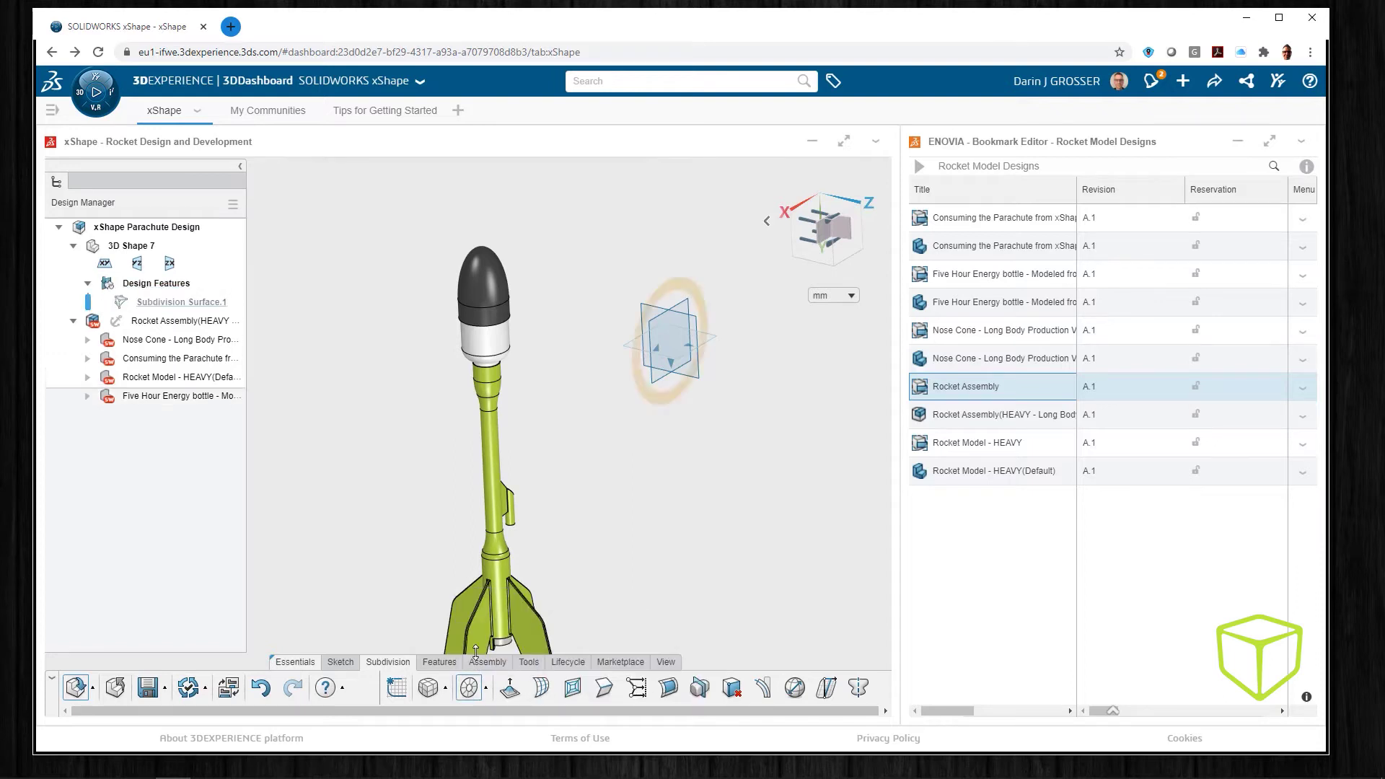
click(637, 353)
drag(527, 374, 423, 377)
click(688, 335)
click(688, 335)
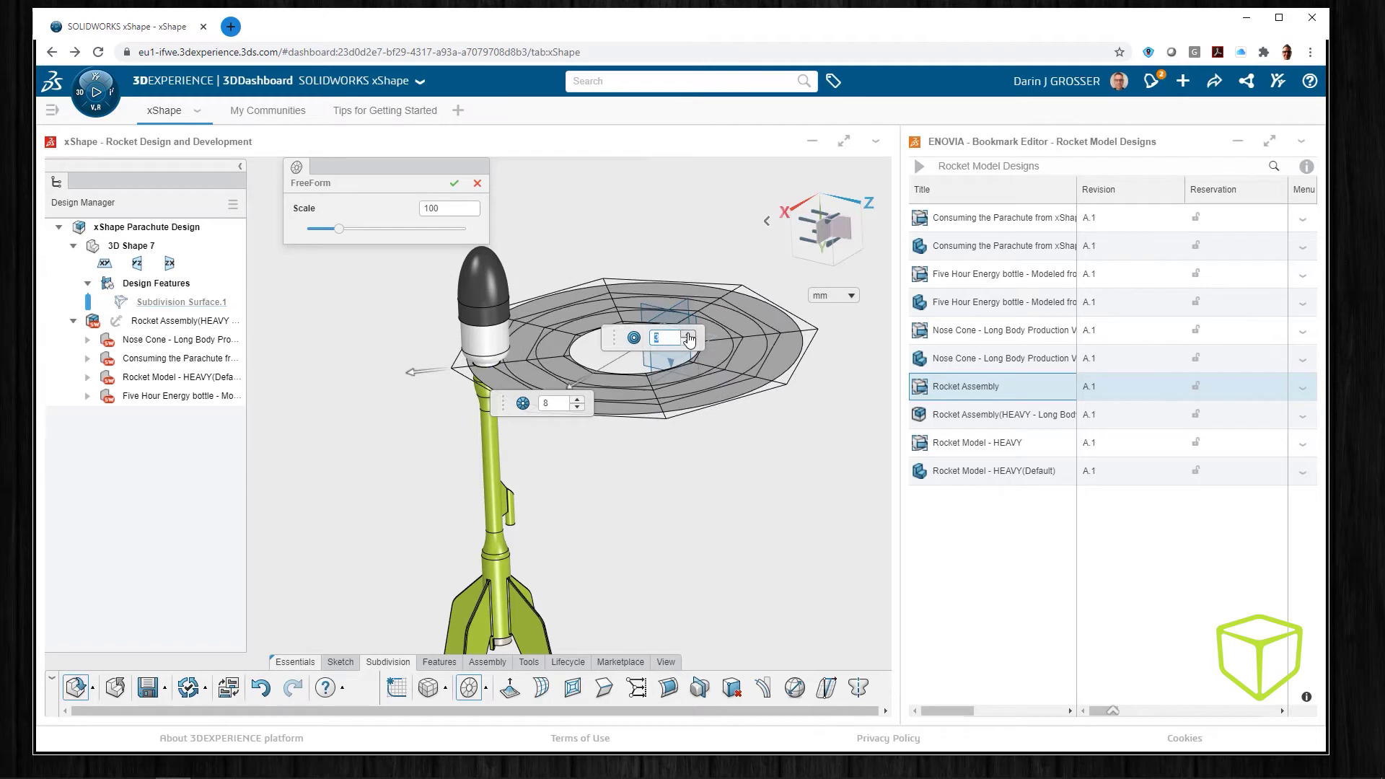
drag(575, 390, 604, 375)
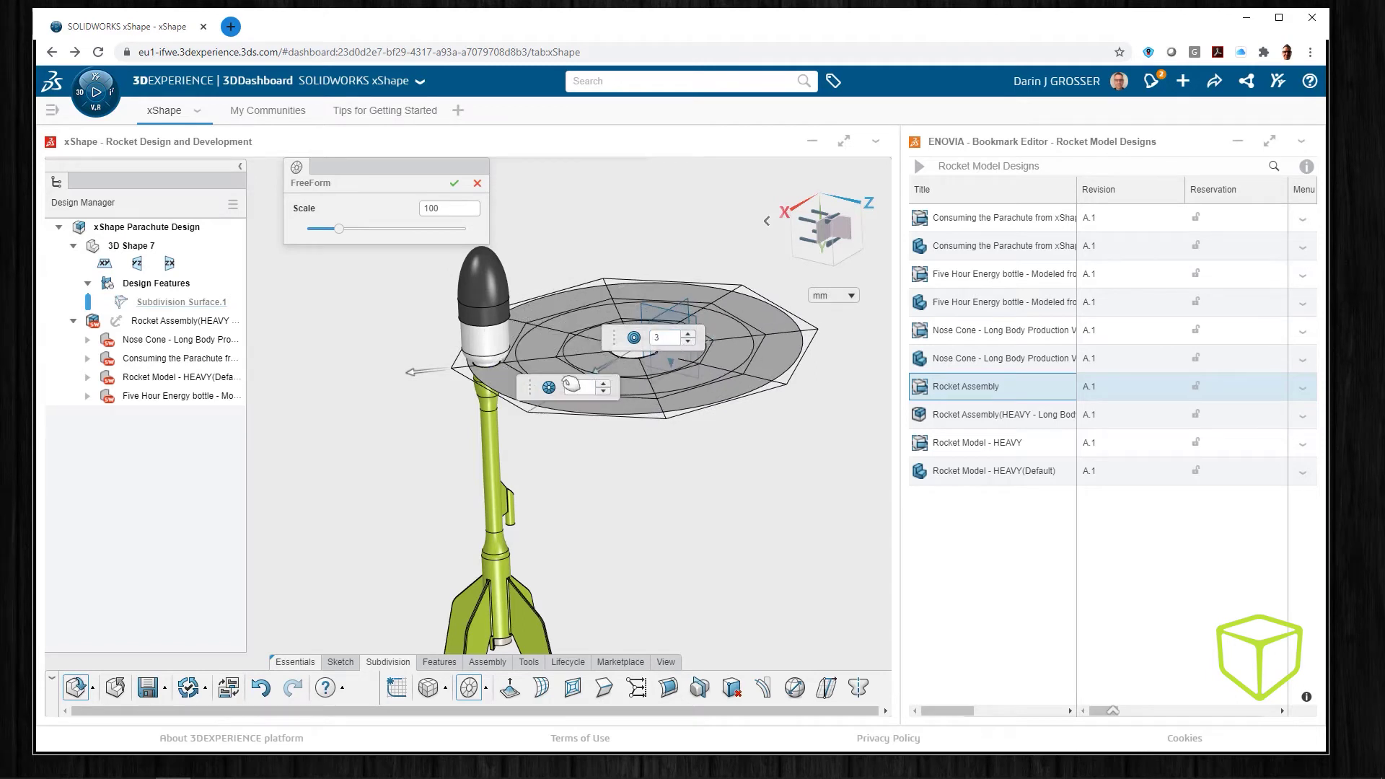
drag(422, 379, 399, 382)
click(454, 183)
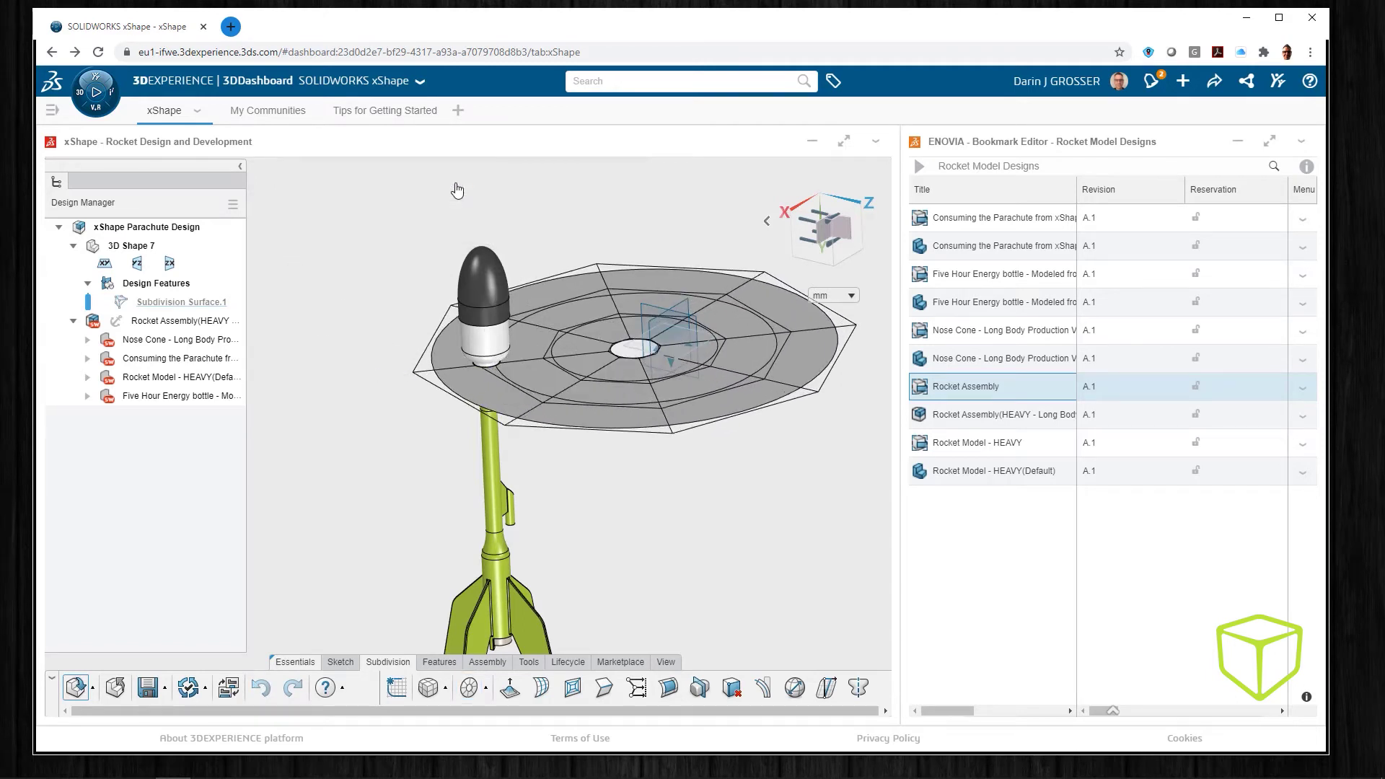
Step: Select the whole ring and move it above the nose cone, centred on the rocket's axis
middle_drag(388, 414, 479, 419)
drag(353, 310, 831, 421)
drag(593, 353, 486, 223)
middle_drag(490, 335, 345, 345)
drag(579, 219, 472, 168)
middle_drag(432, 225, 439, 450)
click(439, 450)
Step: Raise the inner rings of control points along the rocket axis to shape the ring into a domed canopy
drag(513, 285, 597, 331)
middle_drag(596, 333, 544, 390)
drag(544, 382, 543, 203)
drag(687, 398, 688, 399)
drag(541, 329, 541, 181)
drag(718, 362, 382, 394)
drag(541, 332, 538, 261)
Step: Select the canopy's outermost ring of points and scale it inward to narrow the lower rim
drag(792, 386, 323, 447)
middle_drag(435, 465, 565, 526)
drag(587, 459, 574, 454)
mouse_move(584, 431)
mouse_down()
mouse_move(565, 437)
mouse_move(577, 456)
mouse_up()
click(635, 538)
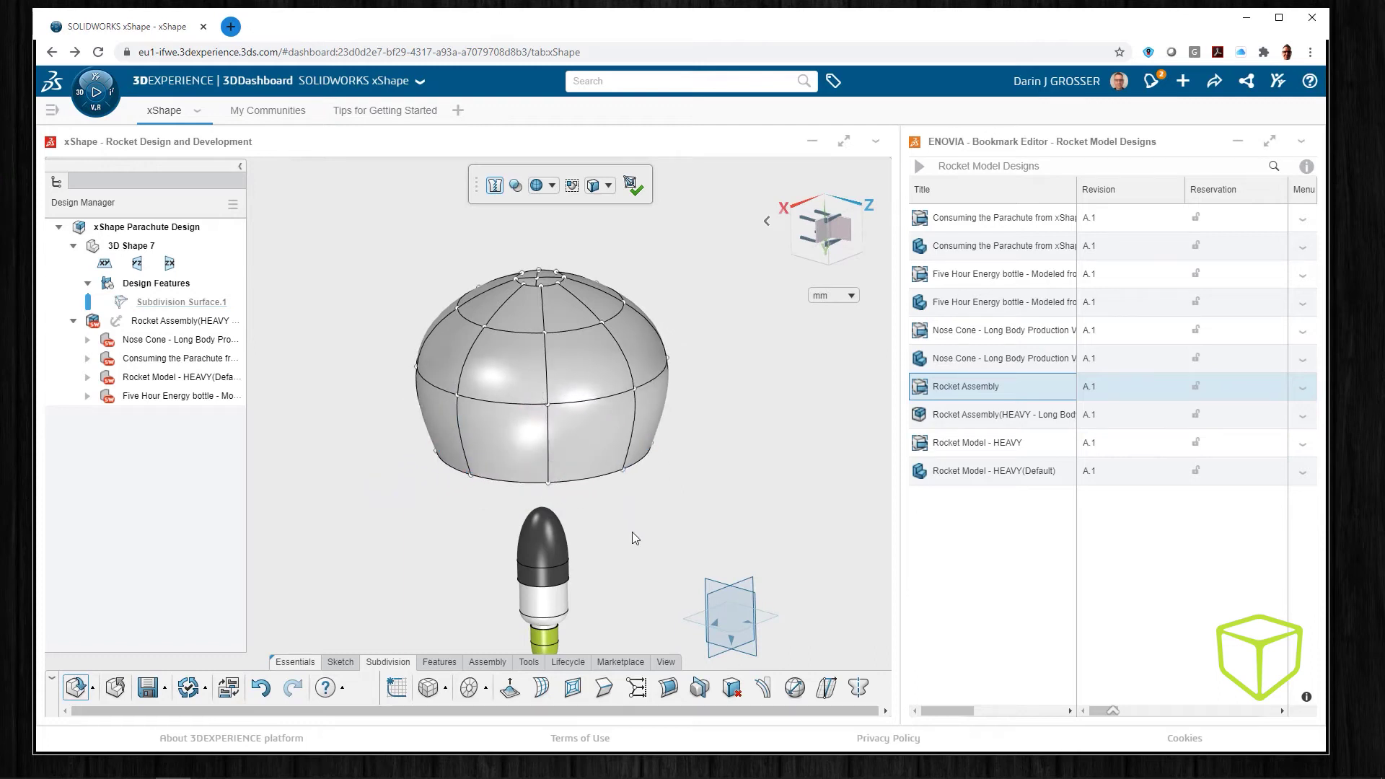
Step: Select alternate points around the canopy's lower rim and pull them slightly down toward the rocket
click(470, 476)
ctrl+click(623, 471)
middle_drag(612, 533, 611, 492)
ctrl+click(457, 468)
ctrl+click(608, 468)
drag(540, 491, 539, 510)
click(684, 470)
Step: Reselect front and back points on the lower rim, raise them slightly to scallop the edge, and finish editing the subdivision surface
middle_drag(686, 468, 820, 443)
drag(750, 391, 408, 433)
middle_drag(570, 505, 601, 527)
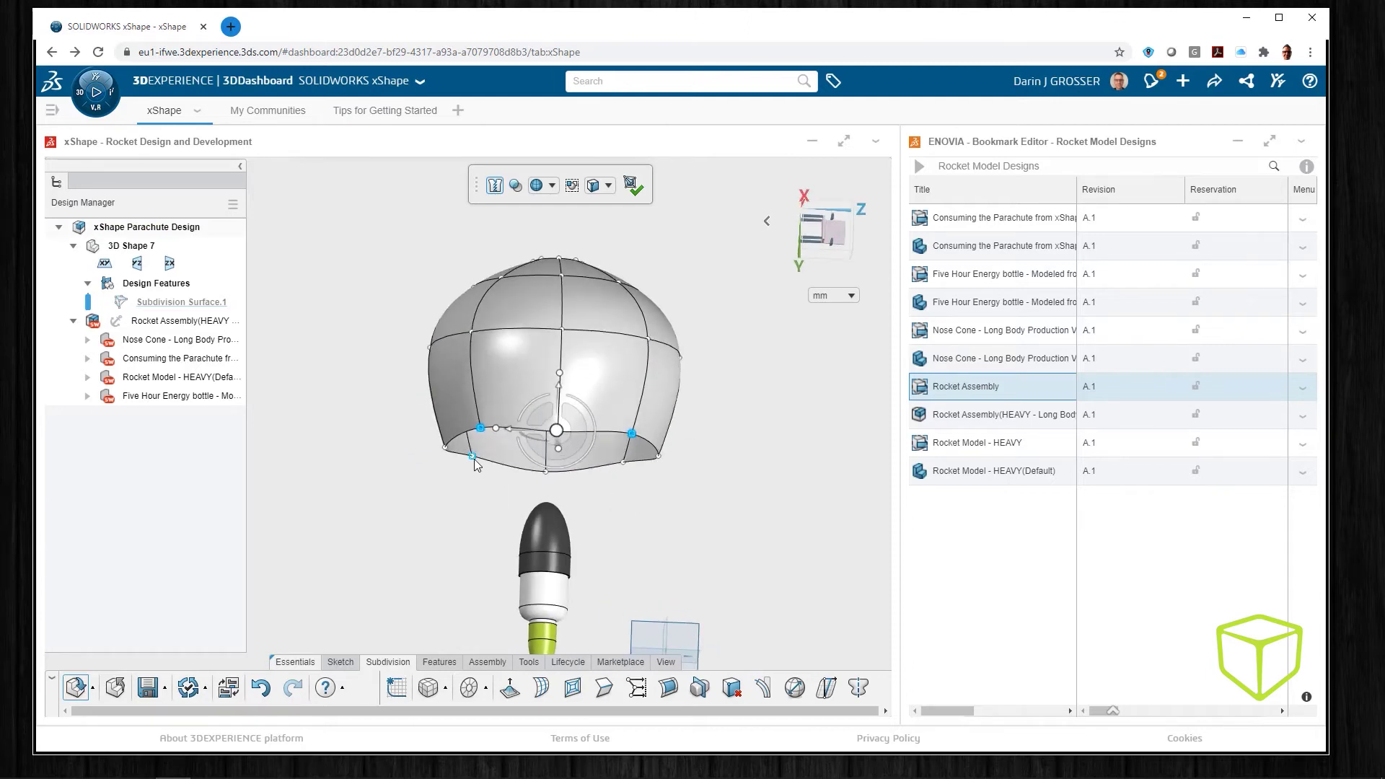
ctrl+click(474, 458)
ctrl+click(625, 464)
drag(551, 484, 550, 471)
click(716, 449)
click(632, 189)
Step: Thicken the entire canopy surface body by 1 mm using body selection
middle_drag(657, 228, 588, 312)
click(440, 662)
click(520, 701)
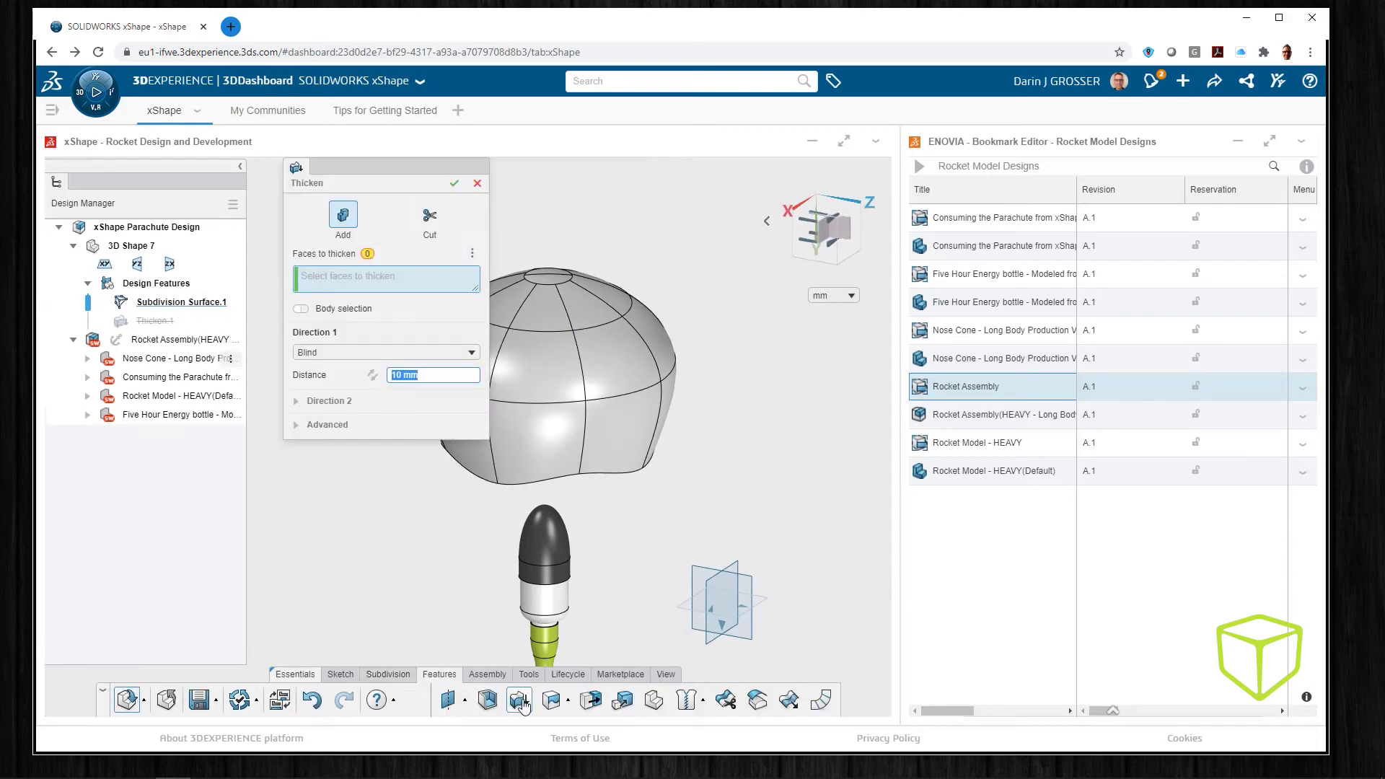
click(300, 310)
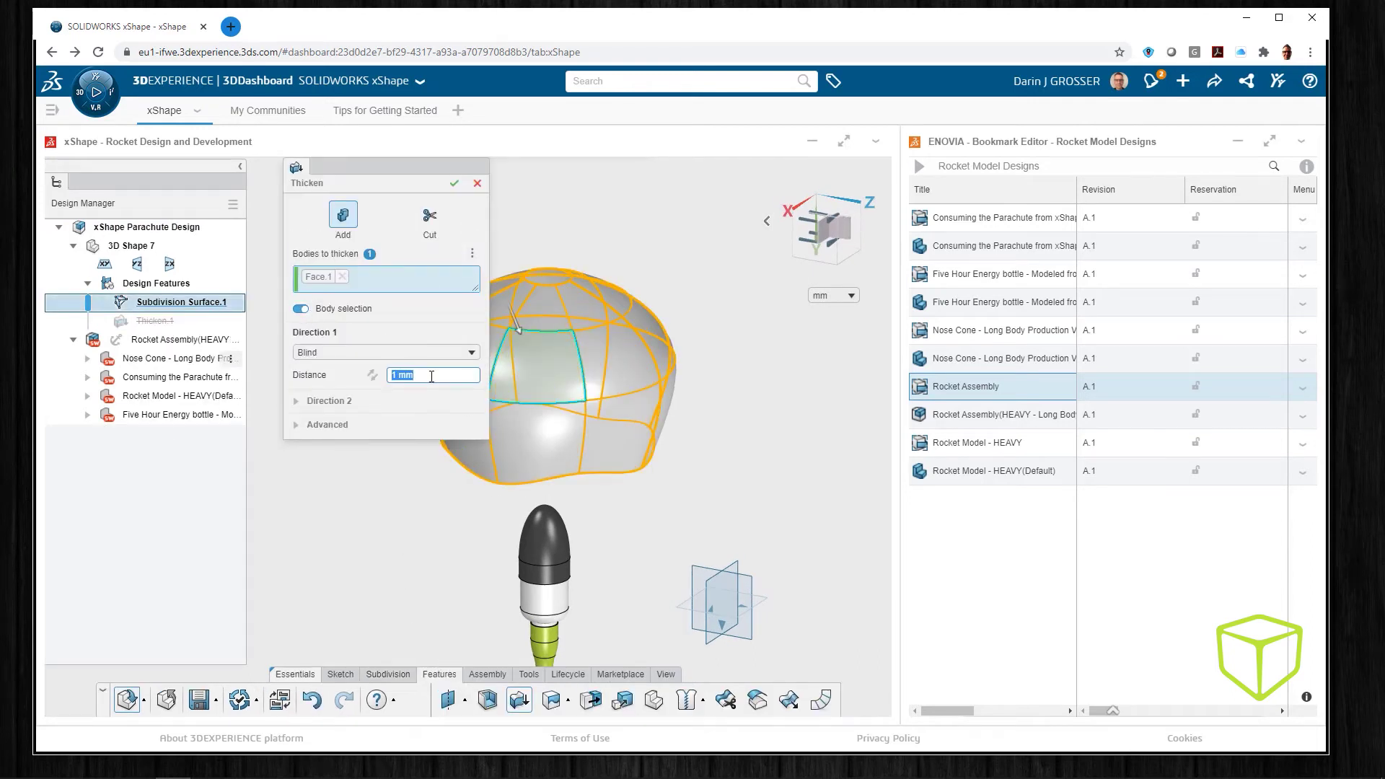
click(455, 184)
Step: Make a new component named xShape Form from the canopy's subdivision surface and thicken features
click(154, 322)
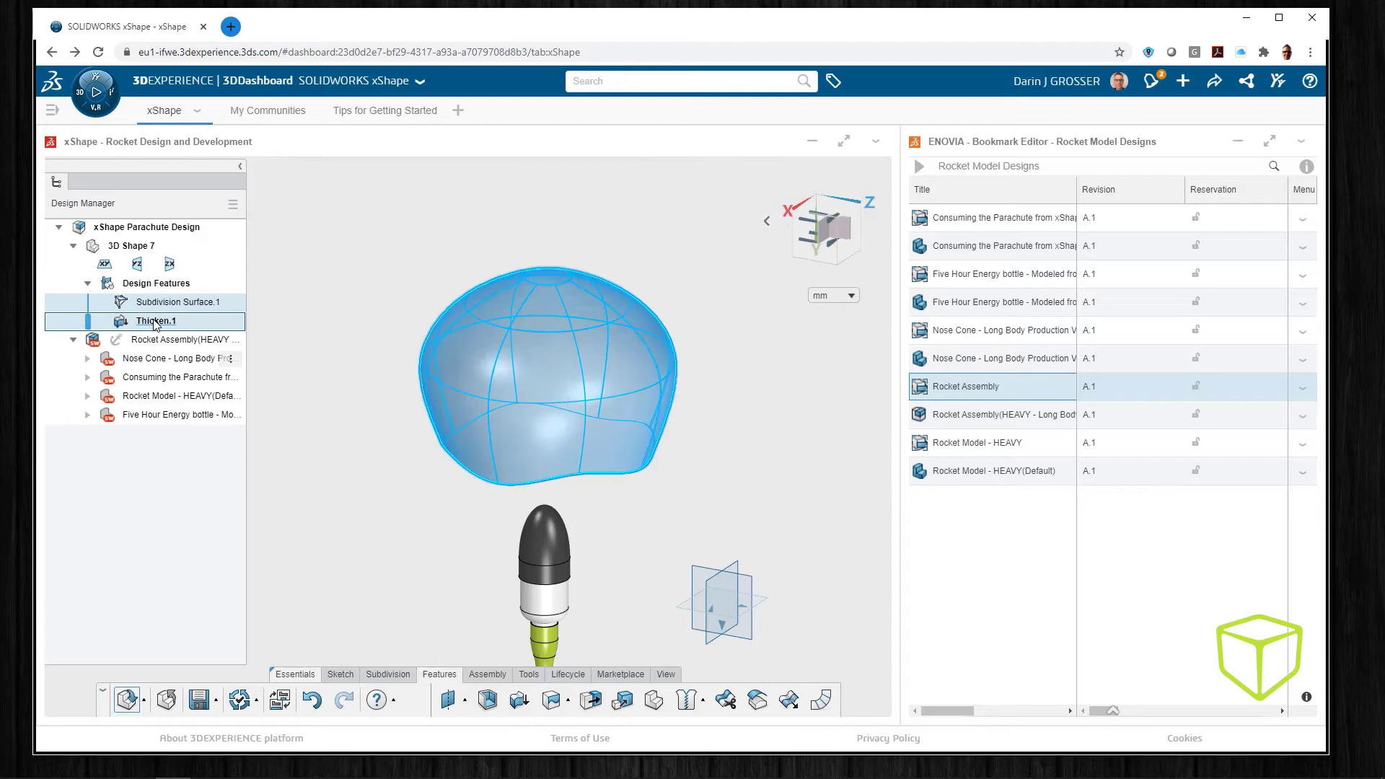
right_click(161, 319)
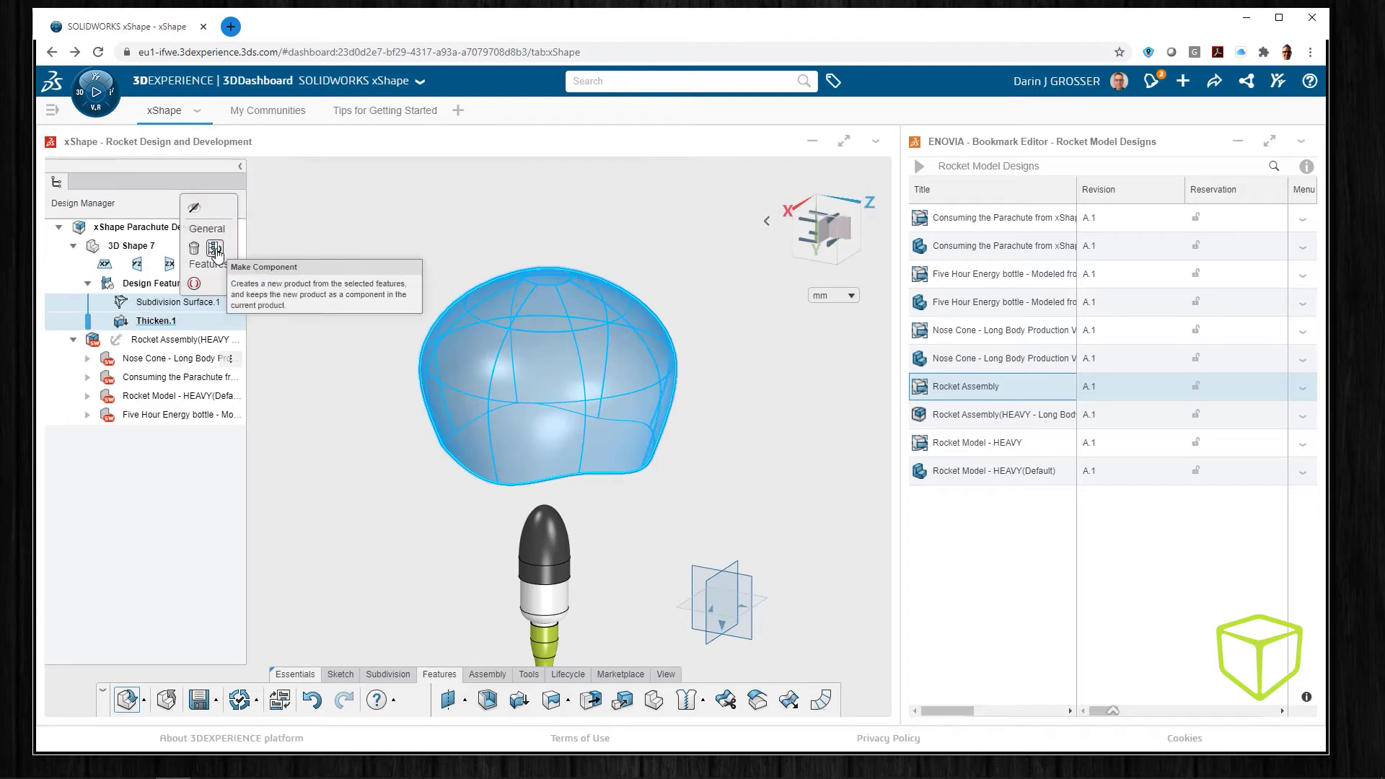
click(215, 249)
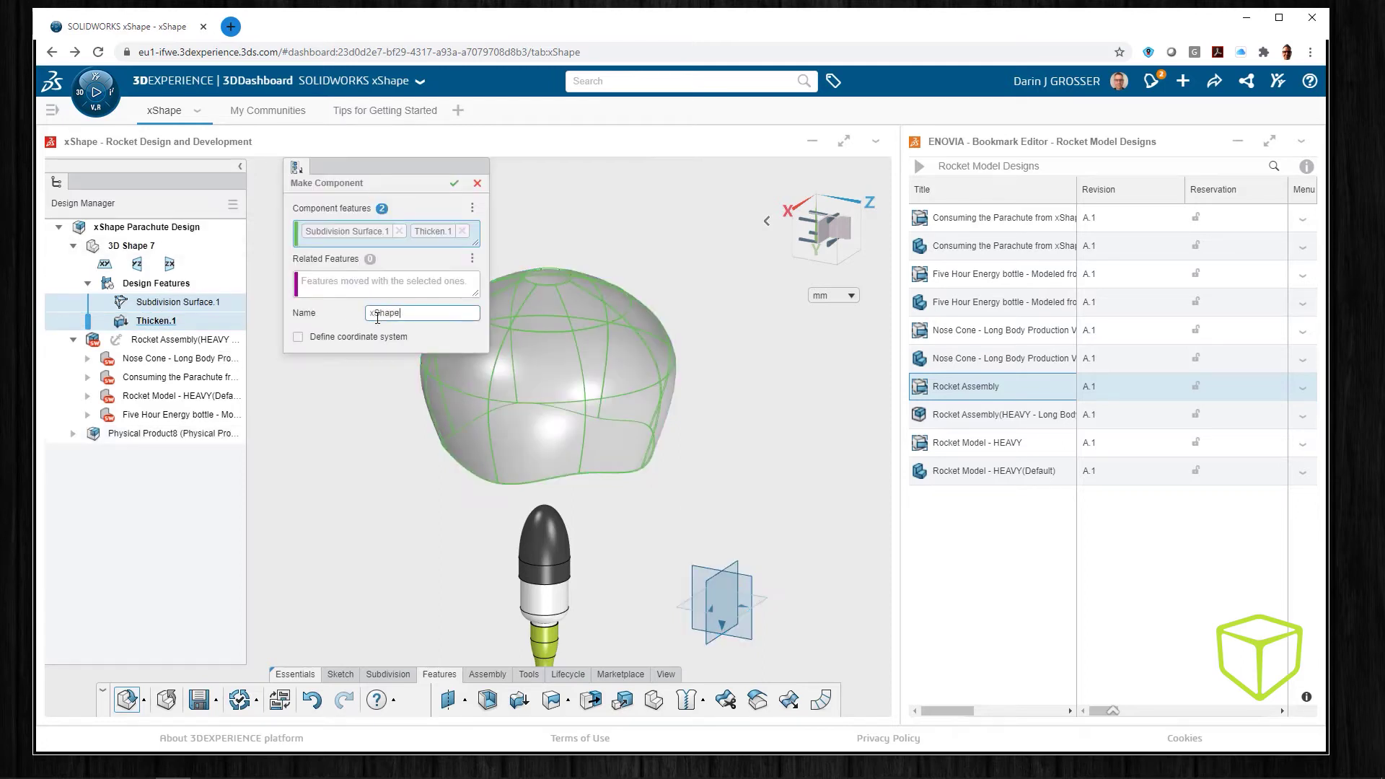
text(xShape Form)
click(454, 183)
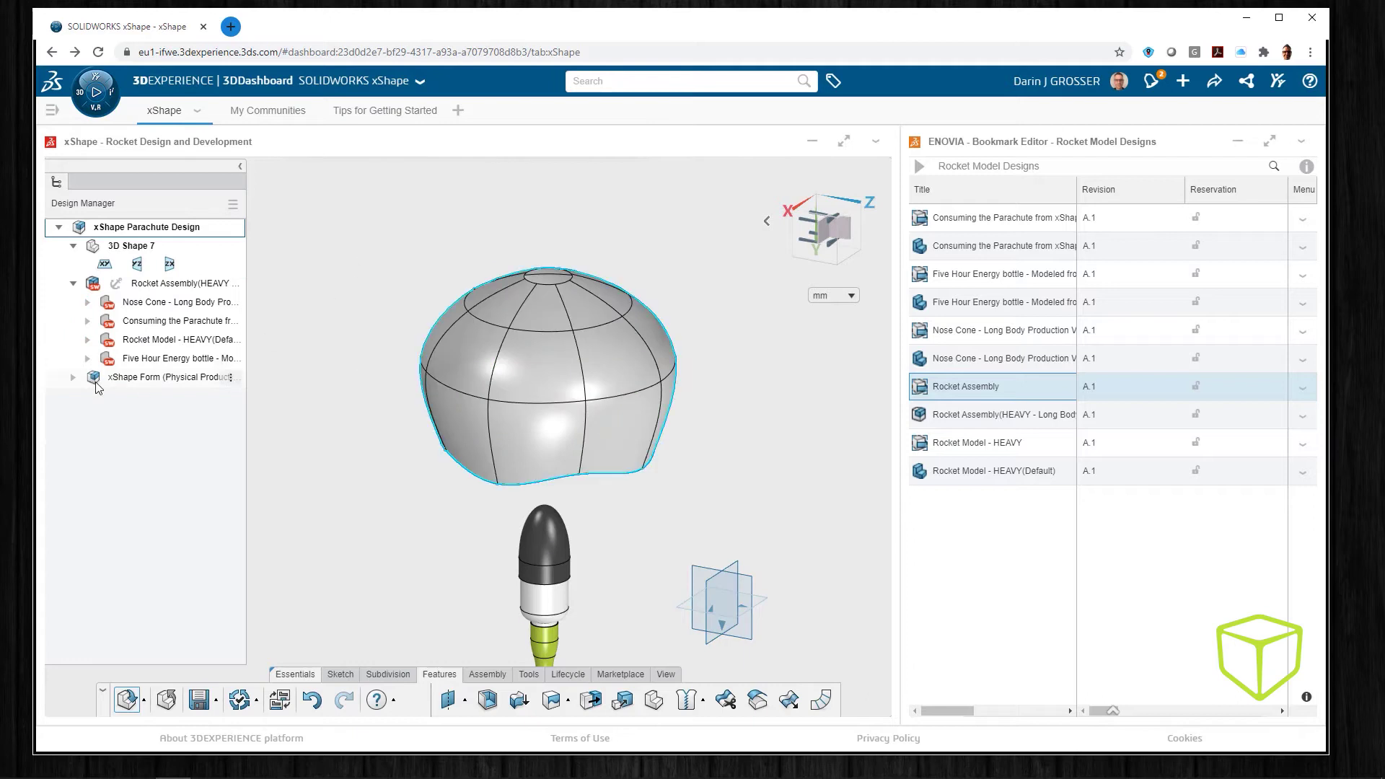
Step: Open the xShape Form component on its own
click(99, 385)
click(154, 347)
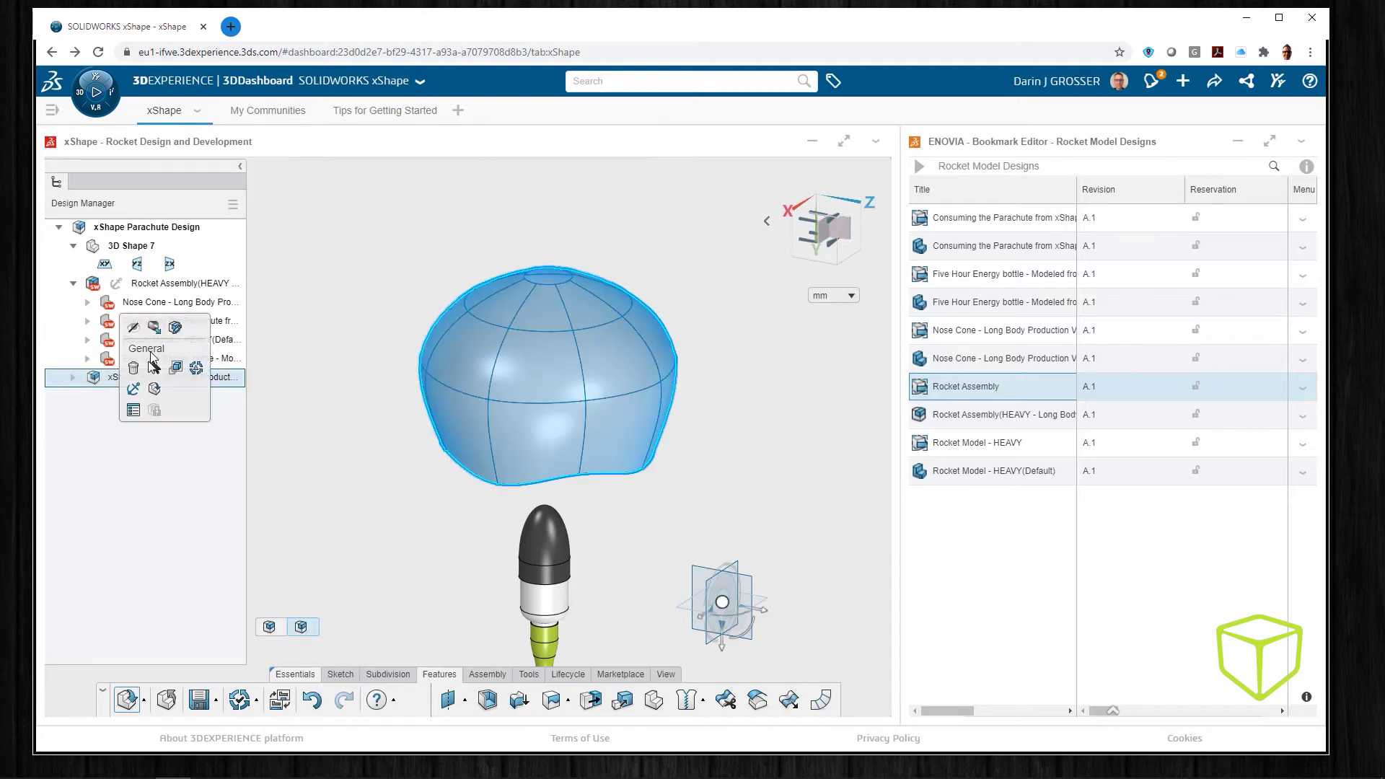
click(155, 390)
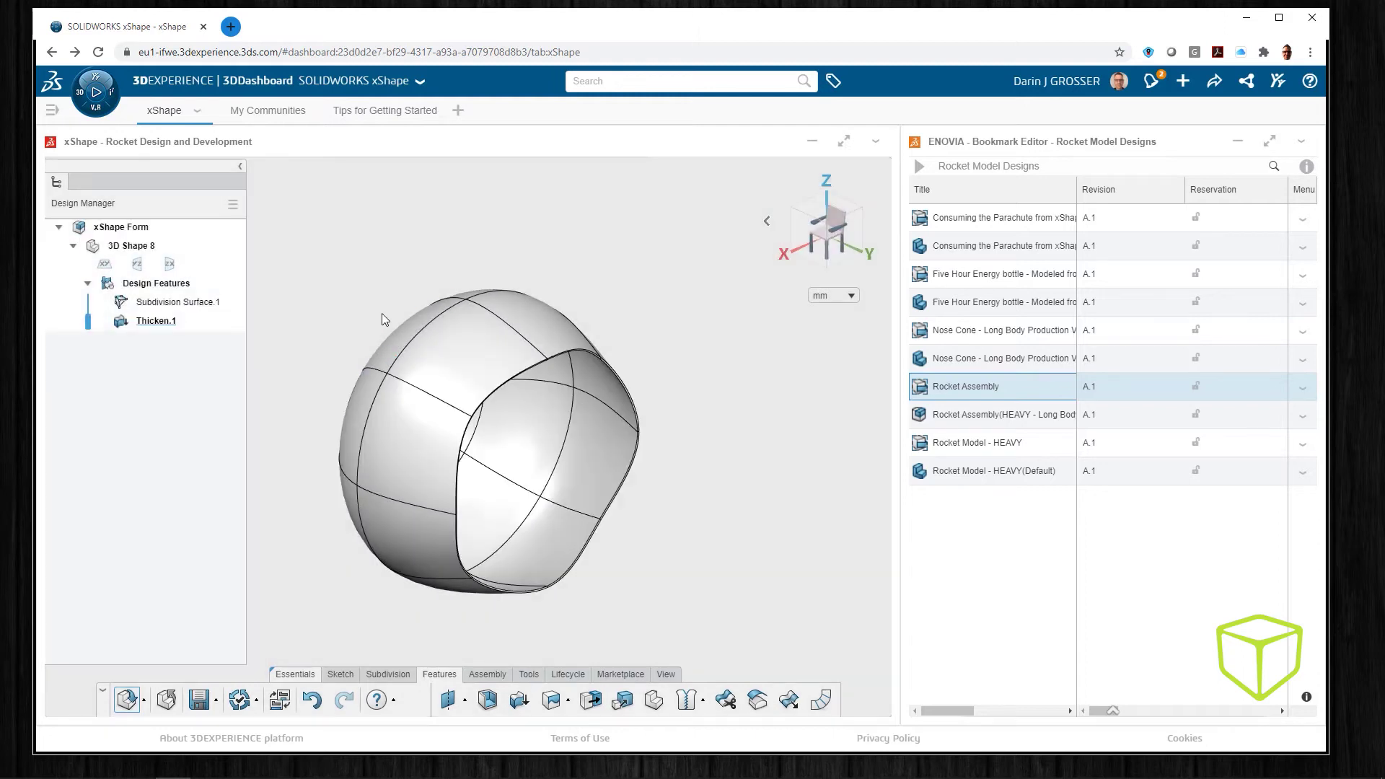
middle_drag(367, 324, 633, 298)
ctrl+middle_drag(592, 375, 635, 314)
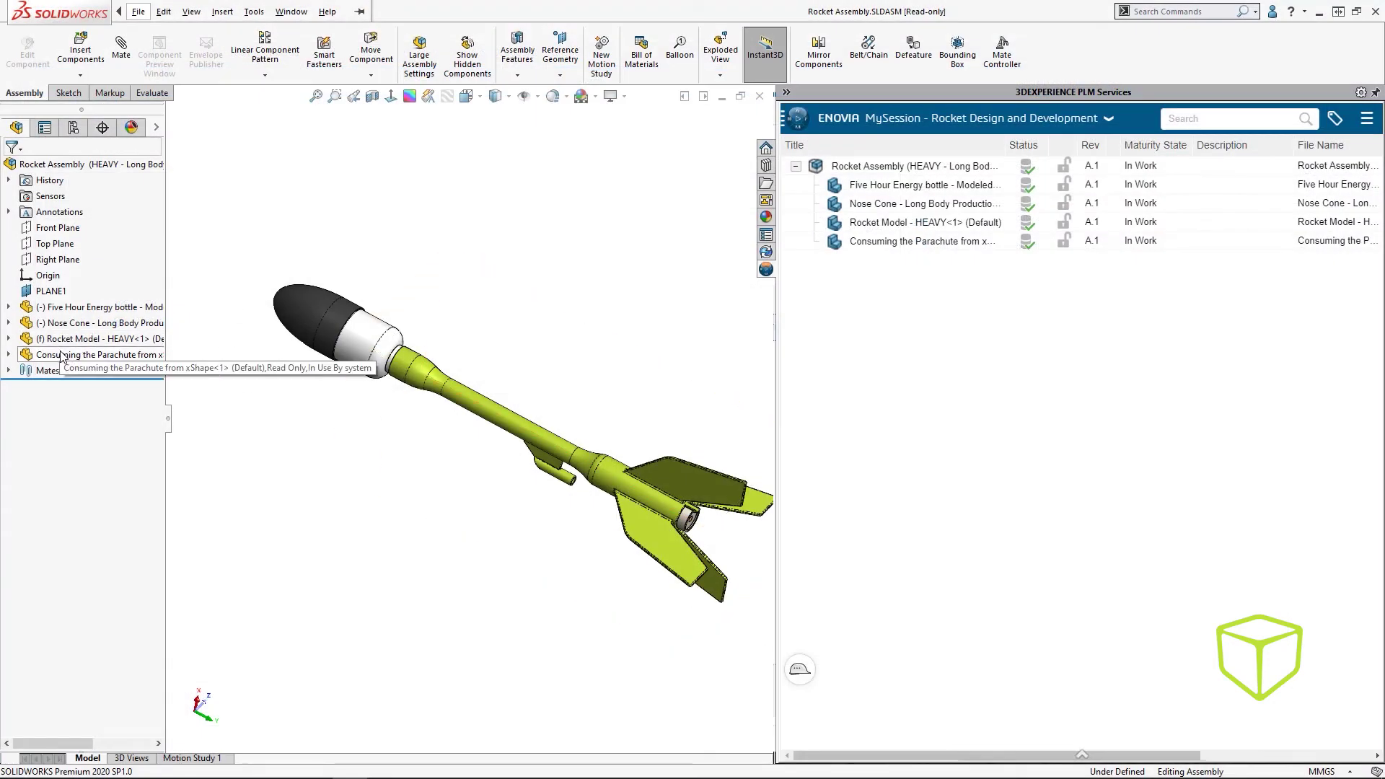
Step: In SOLIDWORKS, open the Consuming the Parachute from xShape part from the assembly and insert xShape Form from the dashboard's bookmark list into it
click(61, 355)
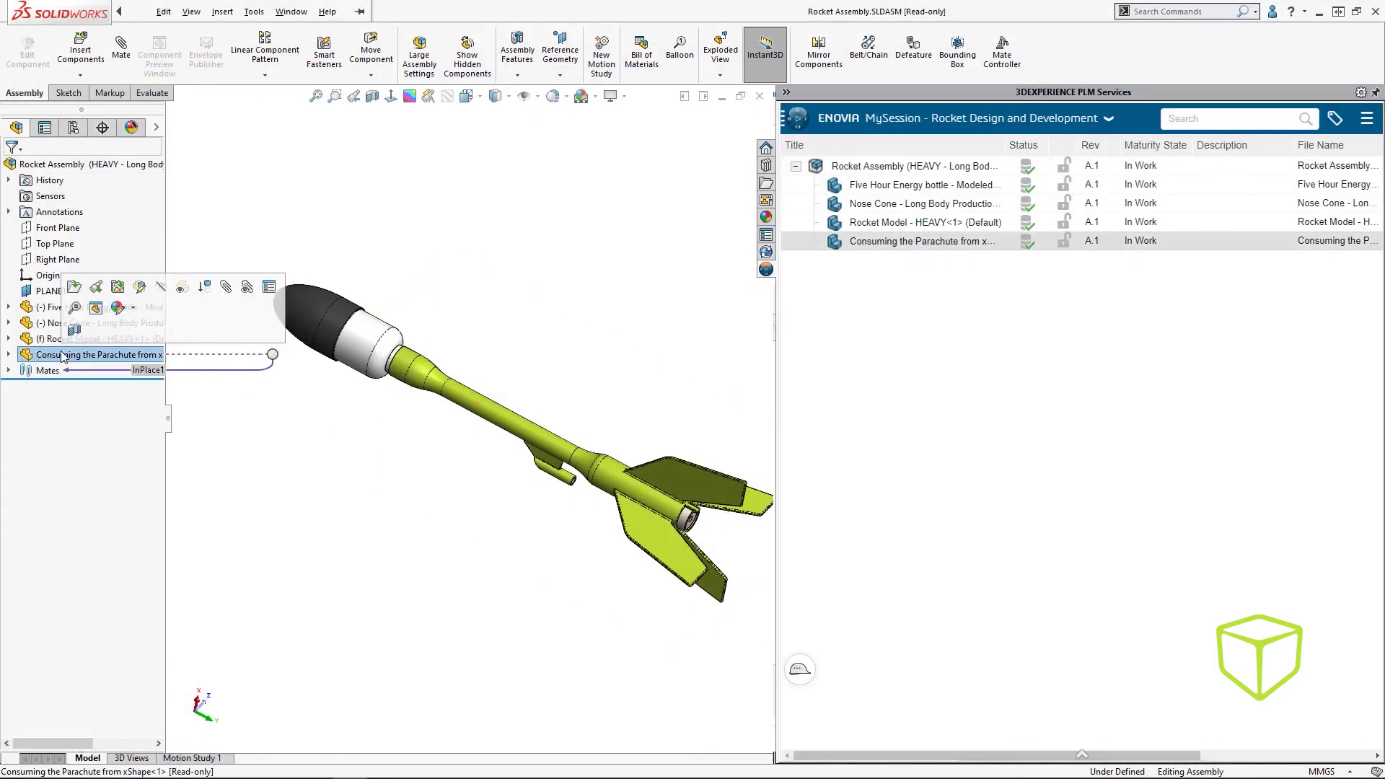
click(75, 288)
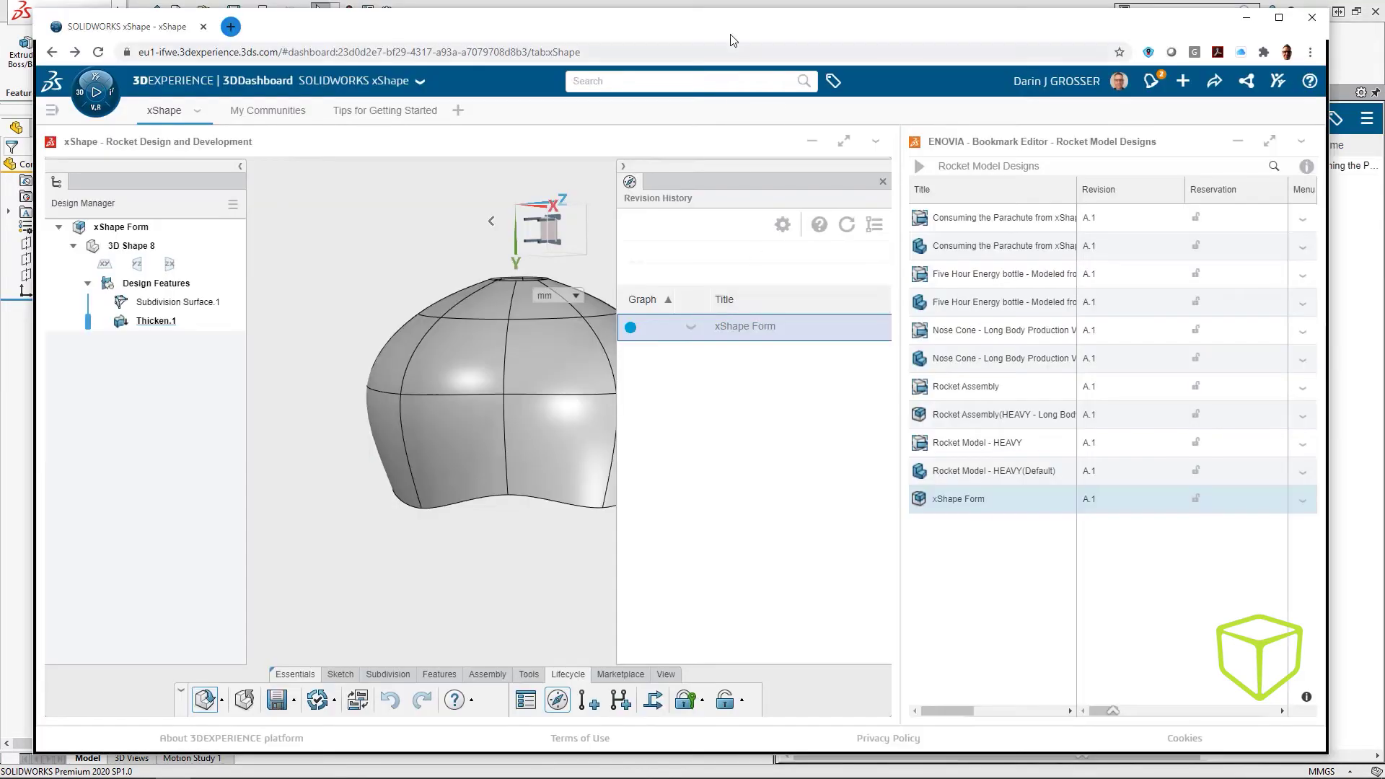
drag(732, 37, 1110, 293)
drag(1029, 493, 374, 286)
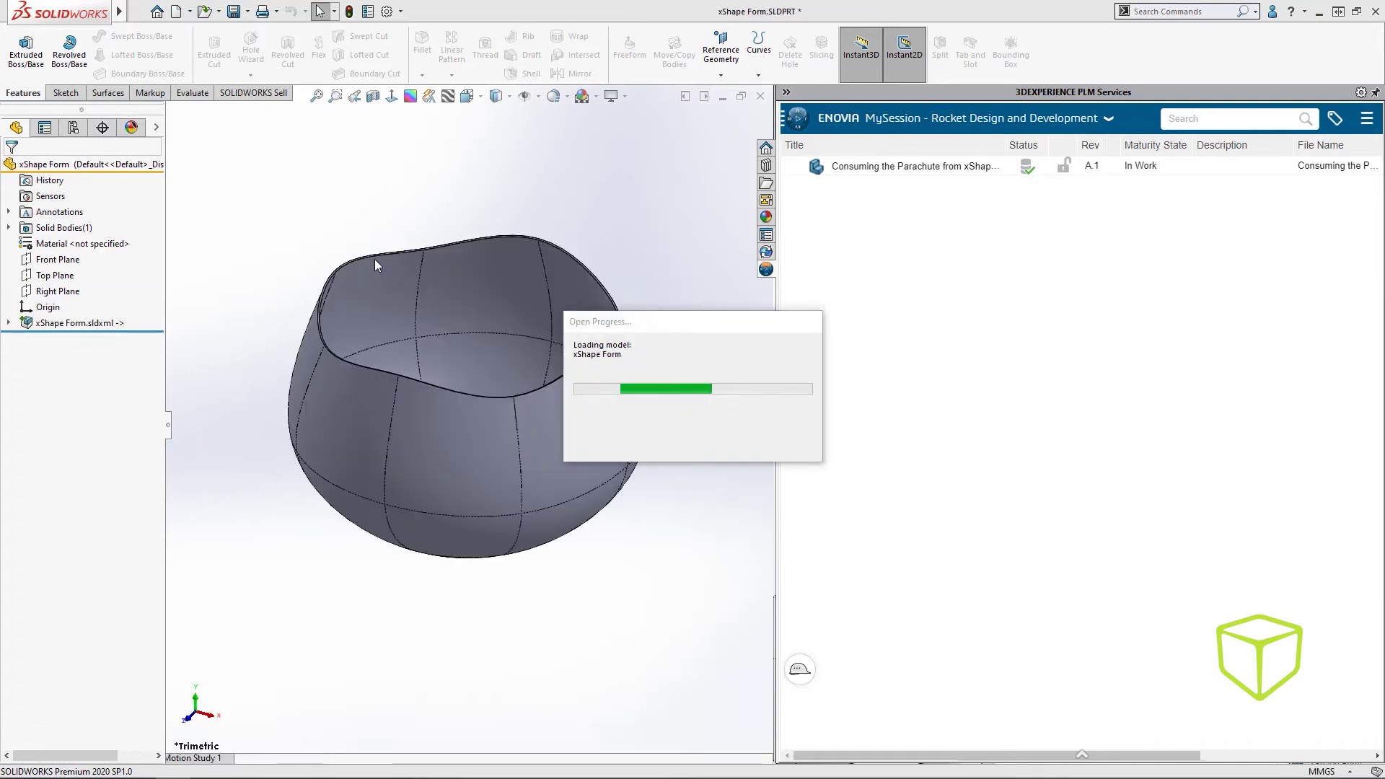
middle_drag(392, 263, 447, 508)
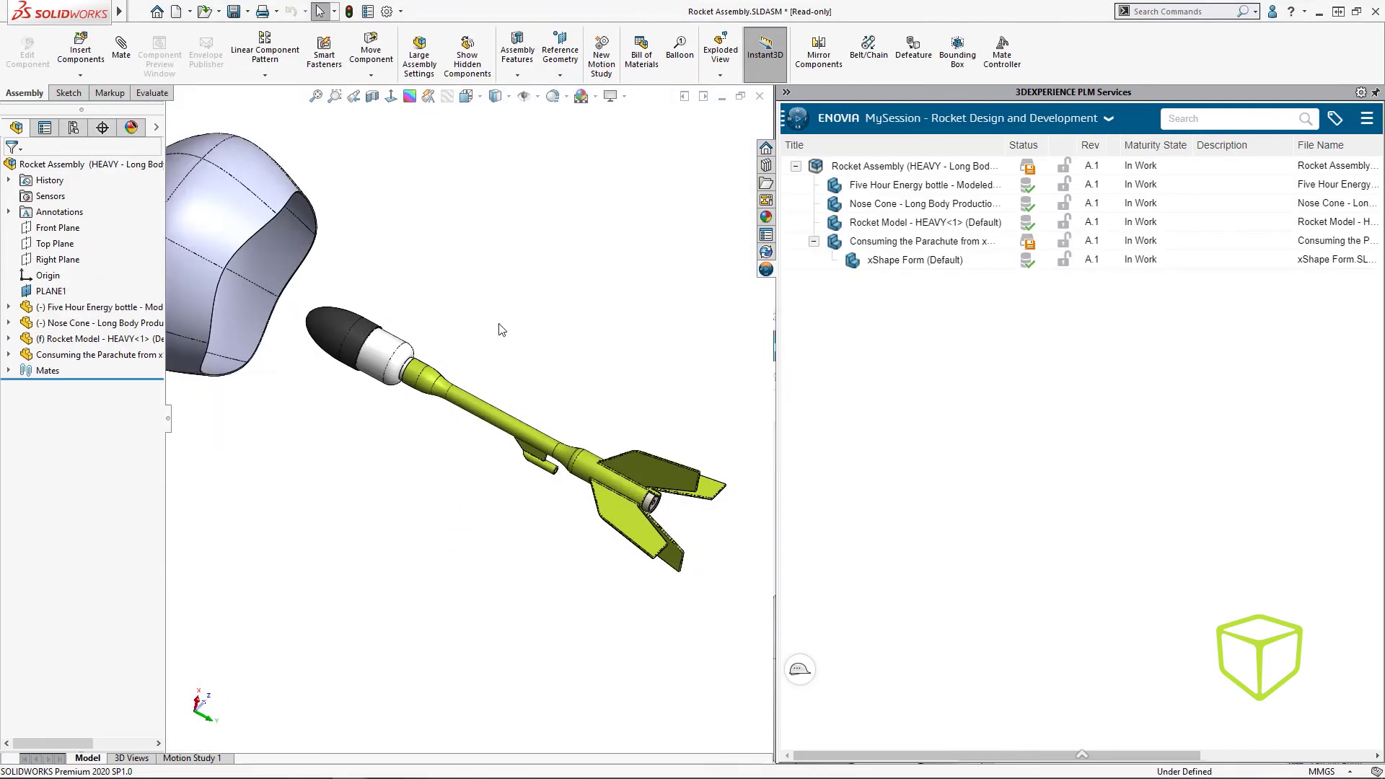
scroll(500, 327, up, 3)
middle_drag(501, 328, 589, 382)
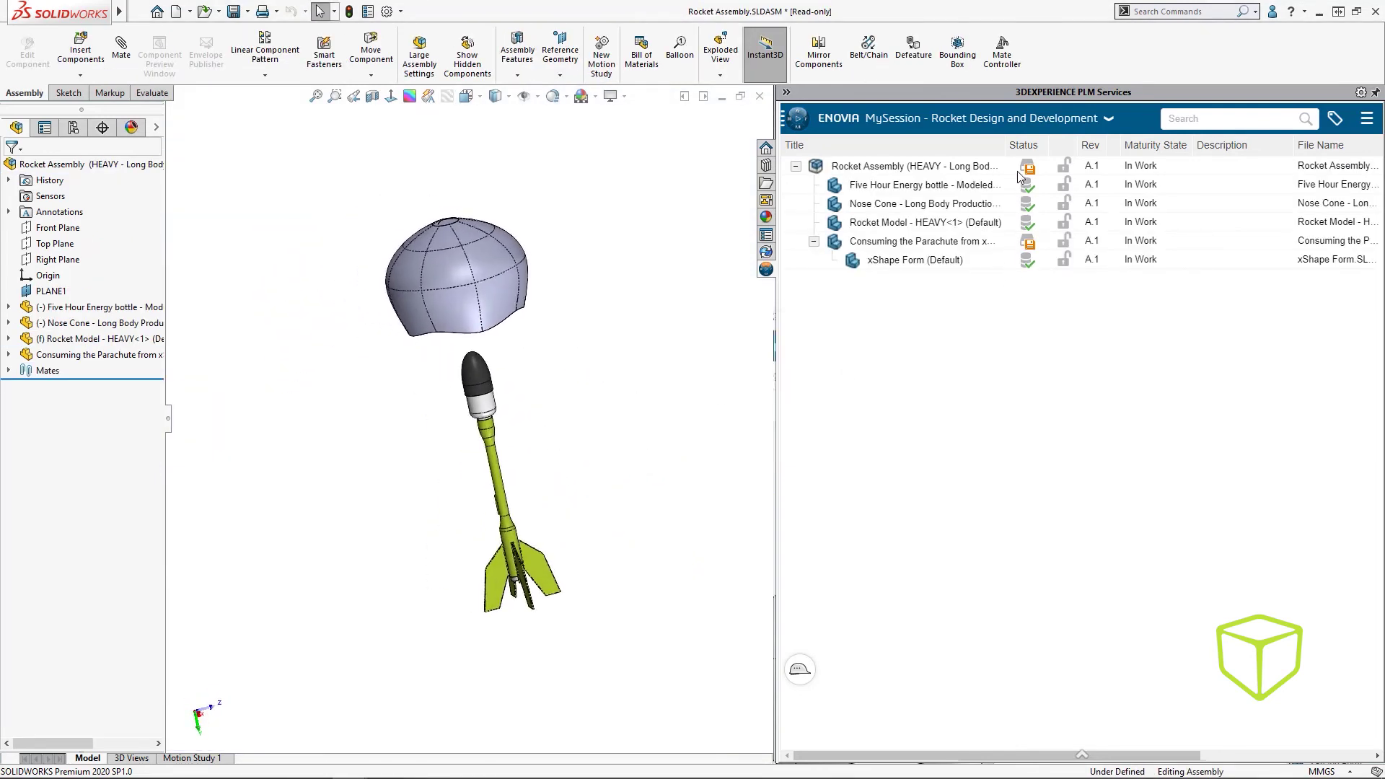
Step: Reserve the top-level Rocket Assembly and the Consuming the Parachute from xShape part in MySession
click(941, 166)
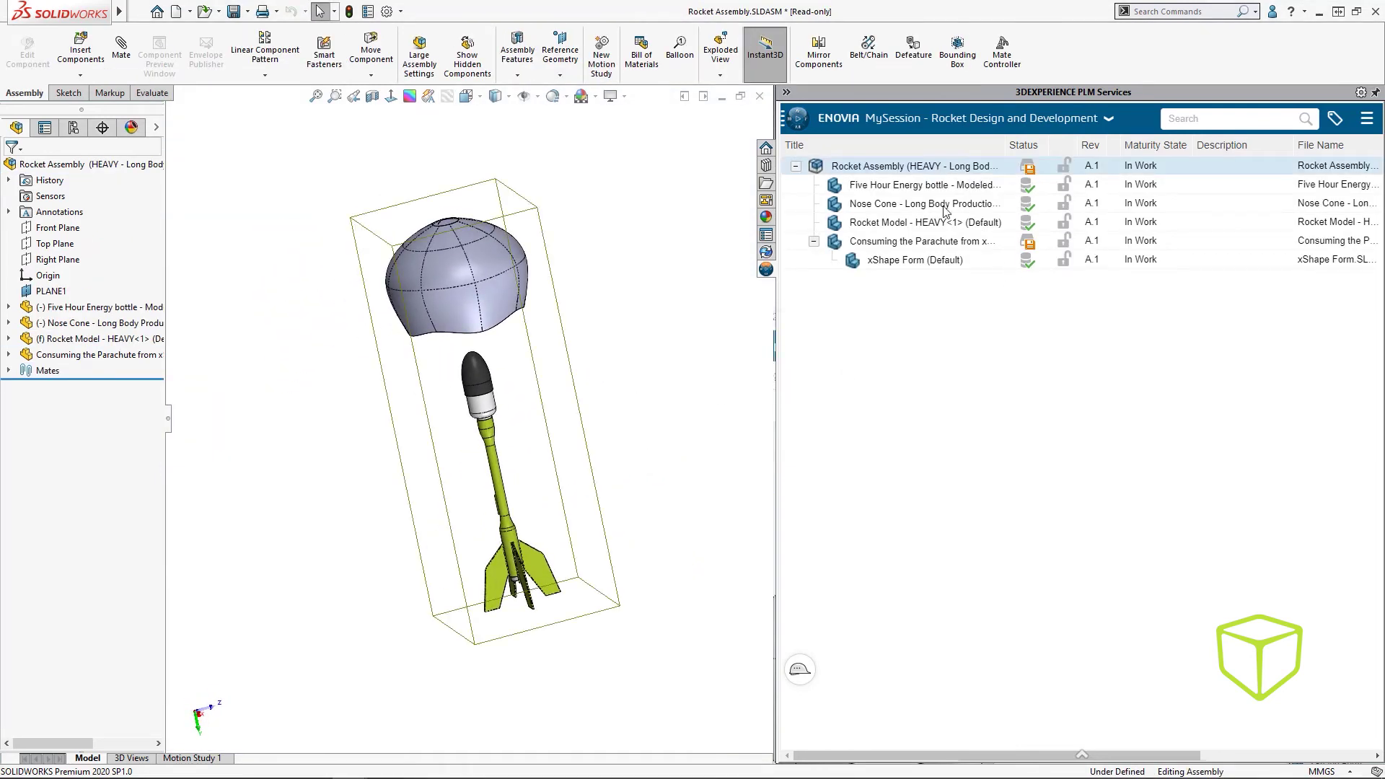
click(930, 245)
right_click(930, 245)
click(983, 319)
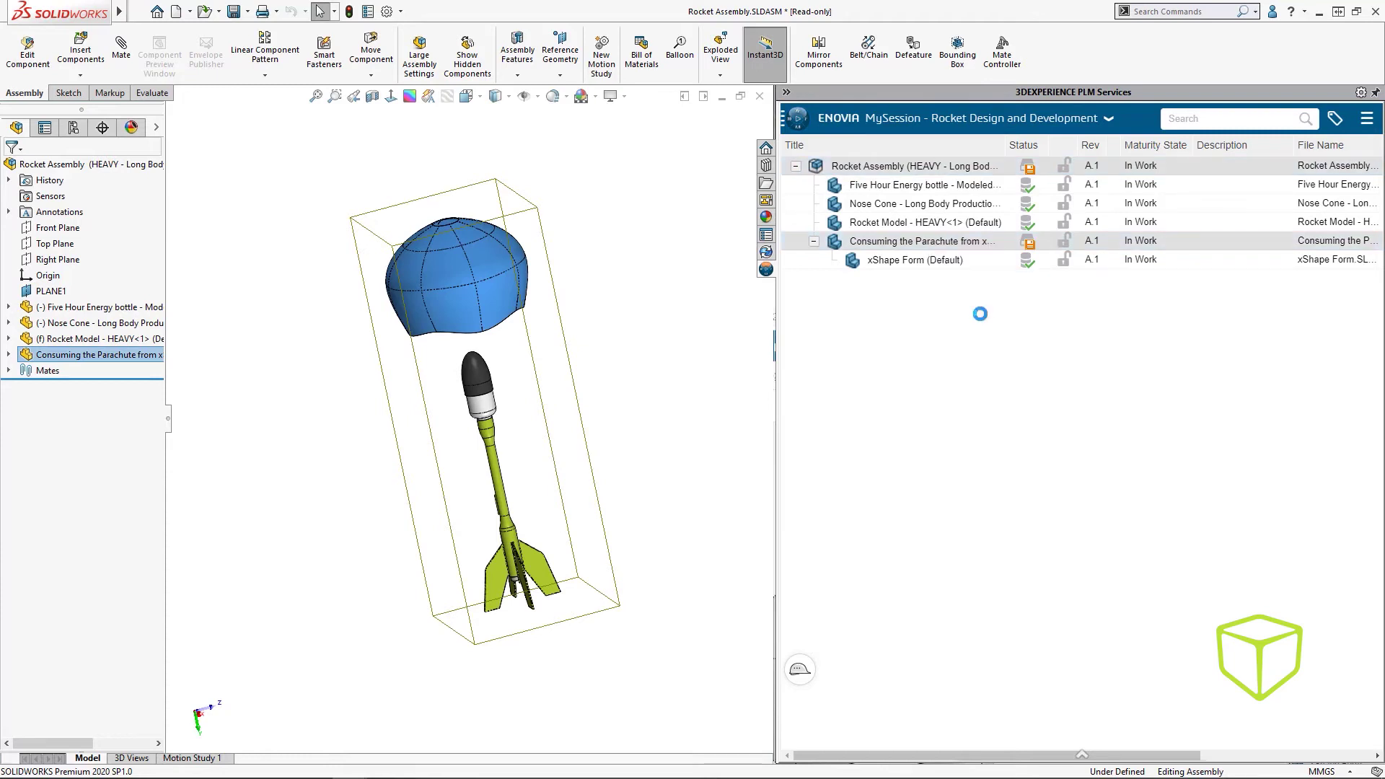
Step: Narrow the 3DEXPERIENCE session list and start editing the Consuming the Parachute from xShape part within the assembly
click(786, 93)
click(108, 355)
click(183, 290)
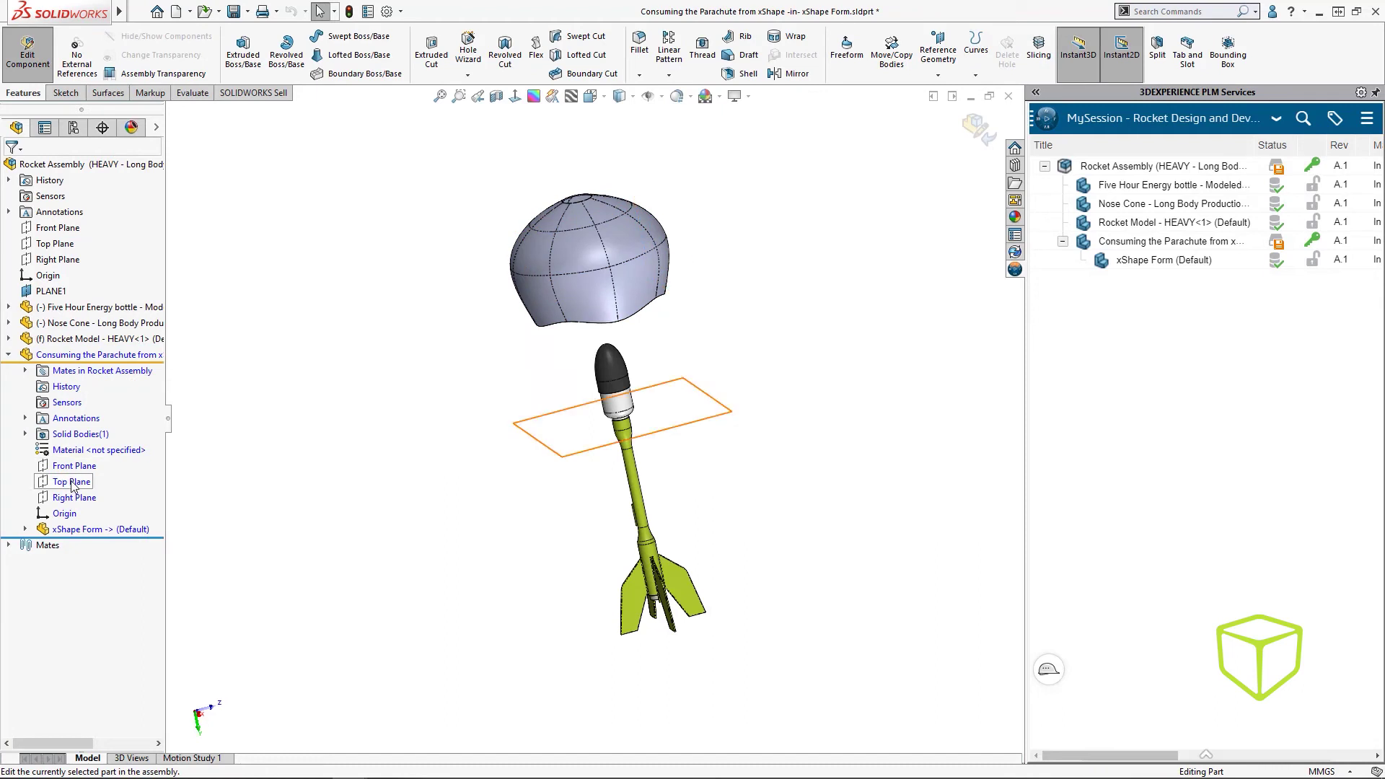
Step: Sketch a circle of 5 mm diameter on the parachute part's Front Plane, on the canopy's vertical centre edge near the rim
click(74, 465)
click(119, 421)
click(513, 101)
scroll(572, 565, down, 1)
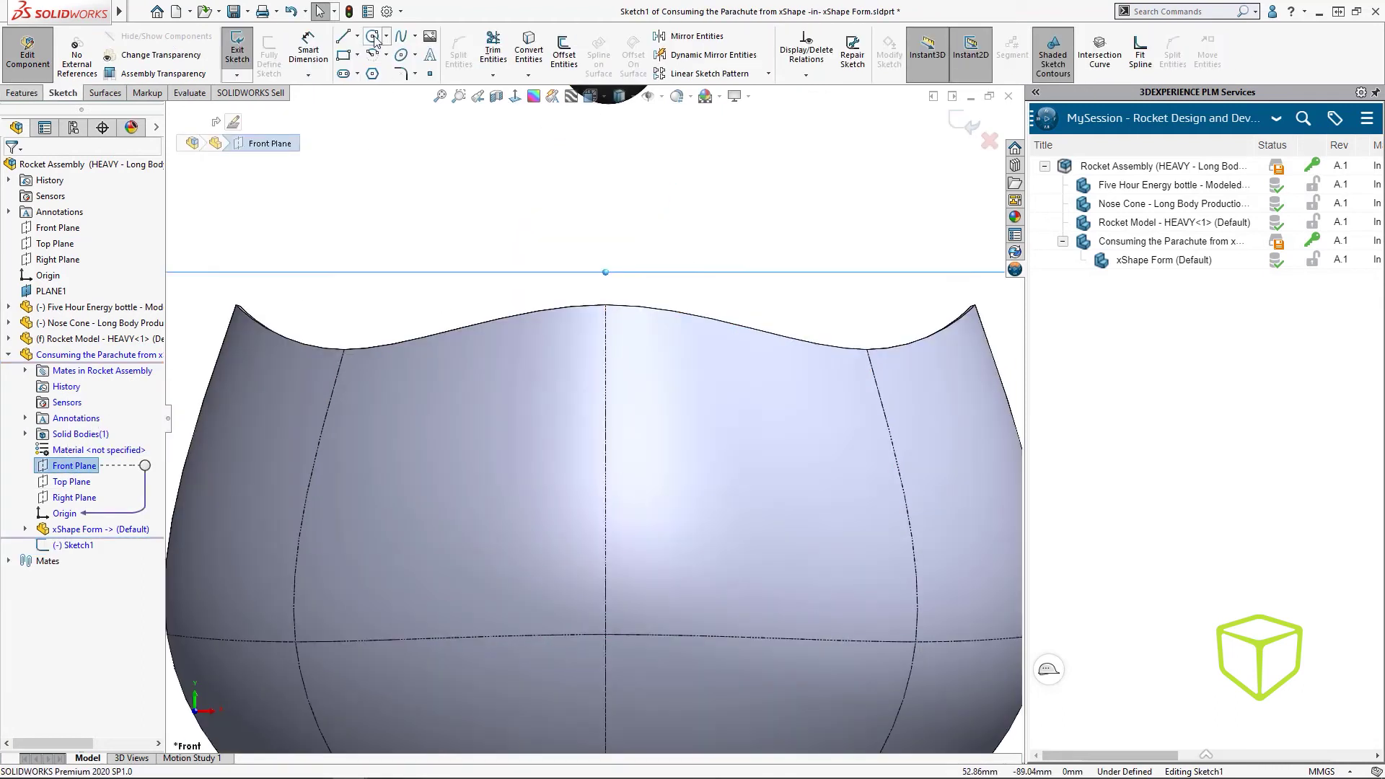
click(372, 36)
click(605, 367)
text(5)
key(Return)
Step: Dimension the circle's centre 15 mm from the rim point directly in line with it
right_click(646, 269)
click(667, 189)
click(614, 366)
click(606, 305)
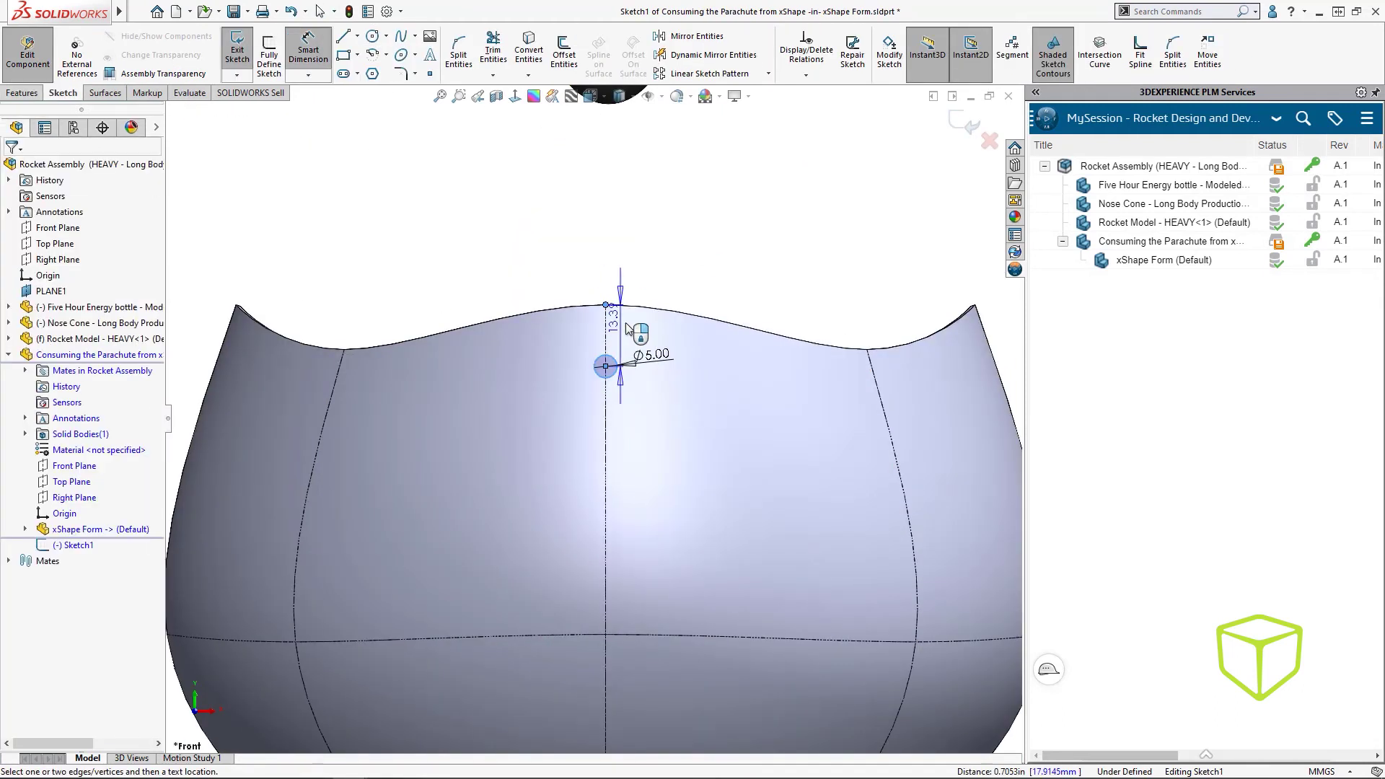
click(648, 328)
text(15)
key(Return)
Step: Cut-extrude the Front Plane circle in both directions through opposite walls of the canopy
click(23, 93)
click(432, 55)
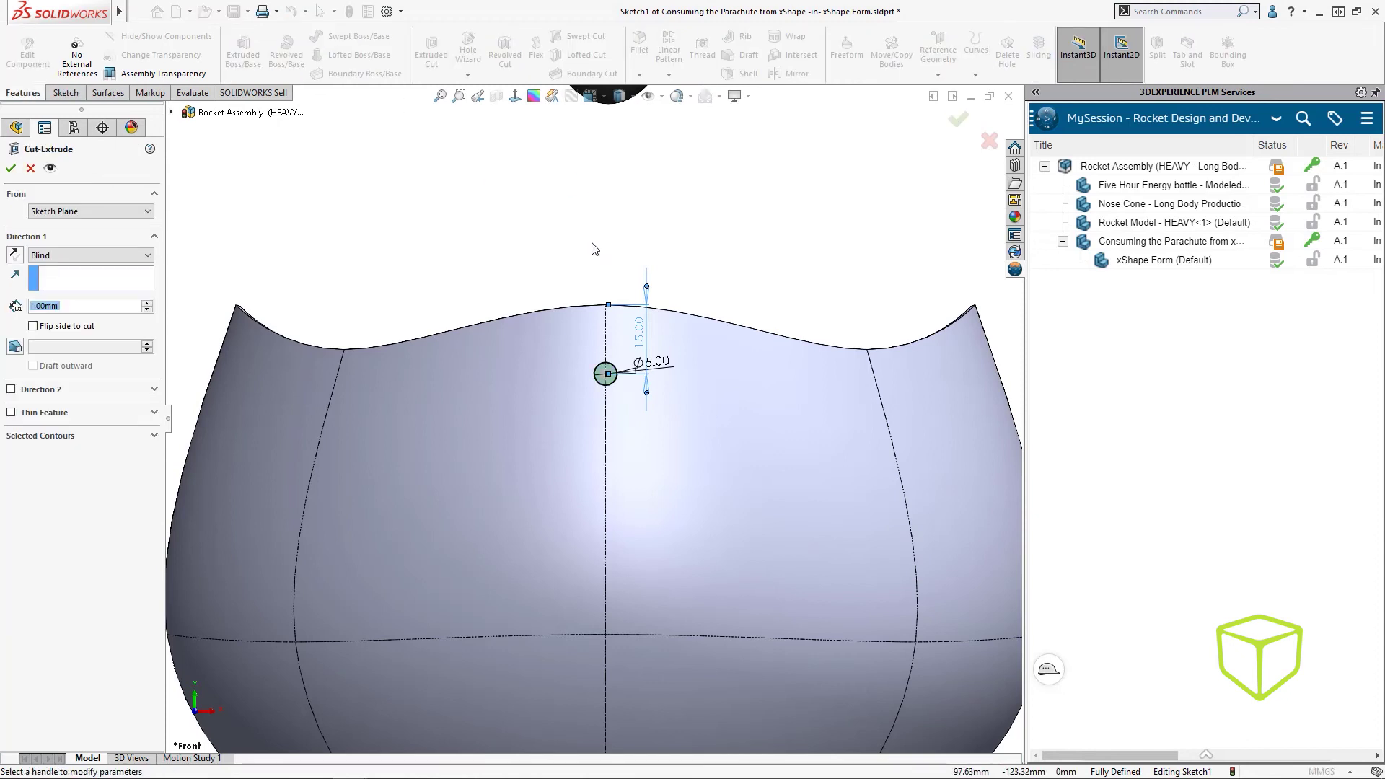
middle_drag(596, 248, 532, 290)
right_click(470, 204)
click(543, 368)
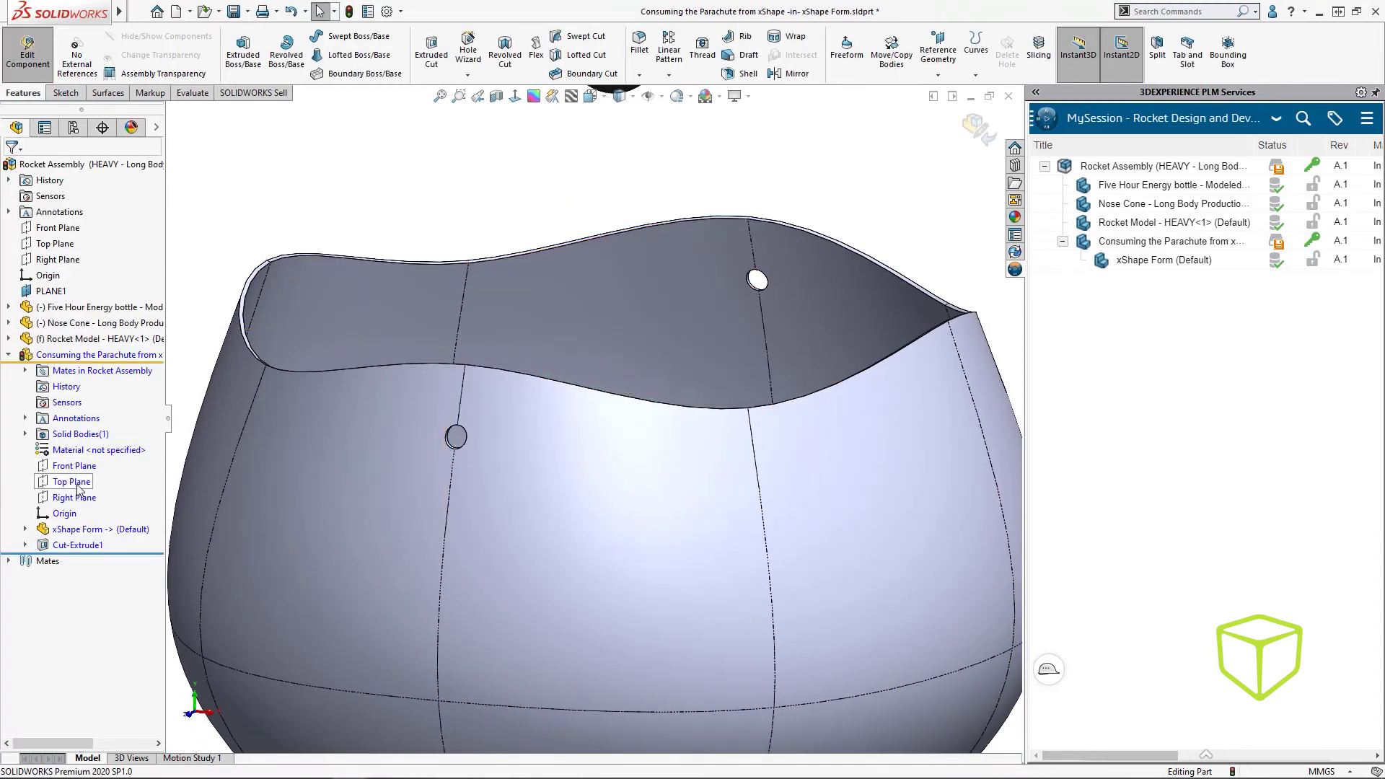
Step: Sketch a circle on the parachute part's Right Plane, on the canopy's vertical centre edge near the rim
click(77, 497)
click(88, 463)
click(372, 37)
scroll(601, 566, down, 6)
click(601, 391)
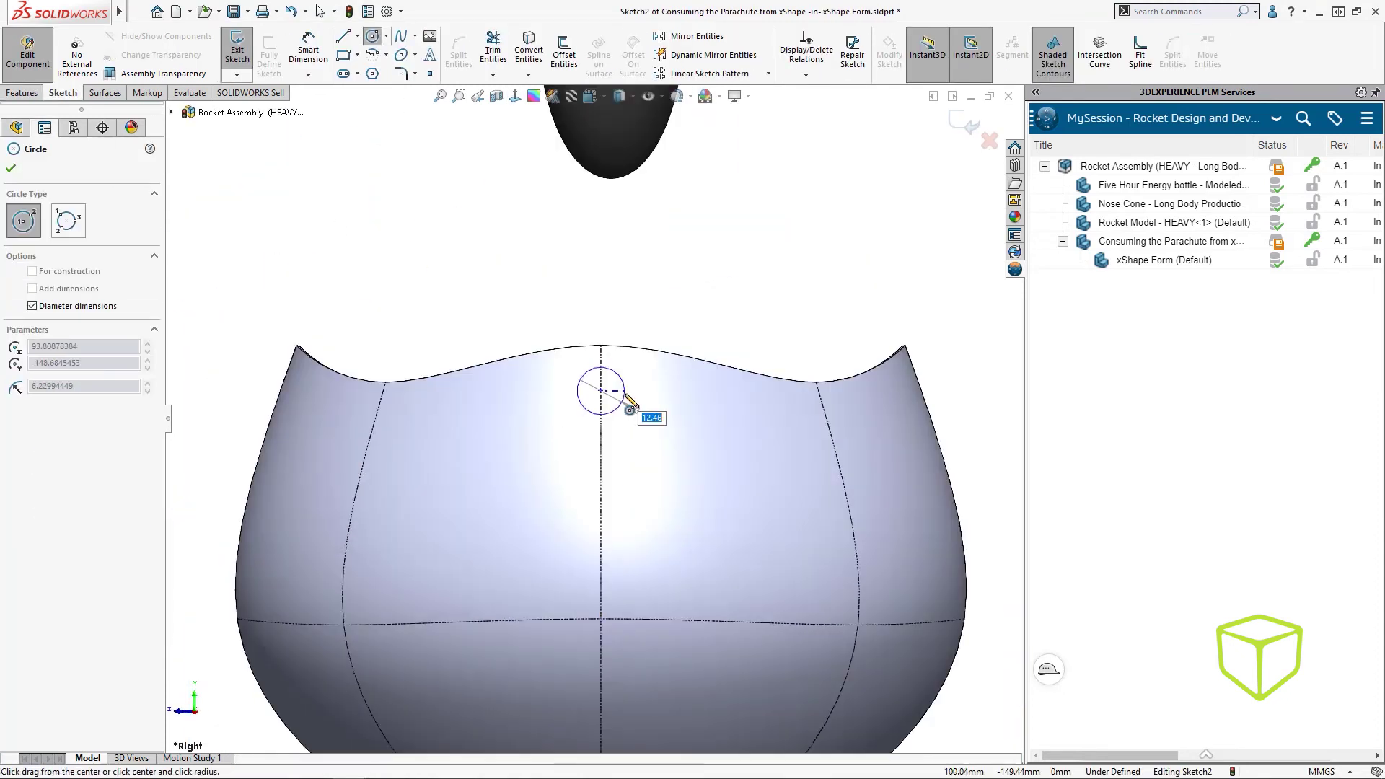
click(625, 394)
Step: Dimension the Right Plane circle's centre 15 mm from the canopy's rim point
right_click(657, 313)
click(667, 300)
click(620, 375)
click(601, 345)
click(656, 365)
text(15)
key(Return)
key(Escape)
Step: Cut-extrude the Right Plane circle through both opposite canopy walls and return to editing the assembly
click(23, 93)
right_click(403, 227)
click(481, 323)
key(f)
middle_drag(484, 505, 561, 577)
key(Return)
middle_drag(674, 324, 832, 303)
click(978, 127)
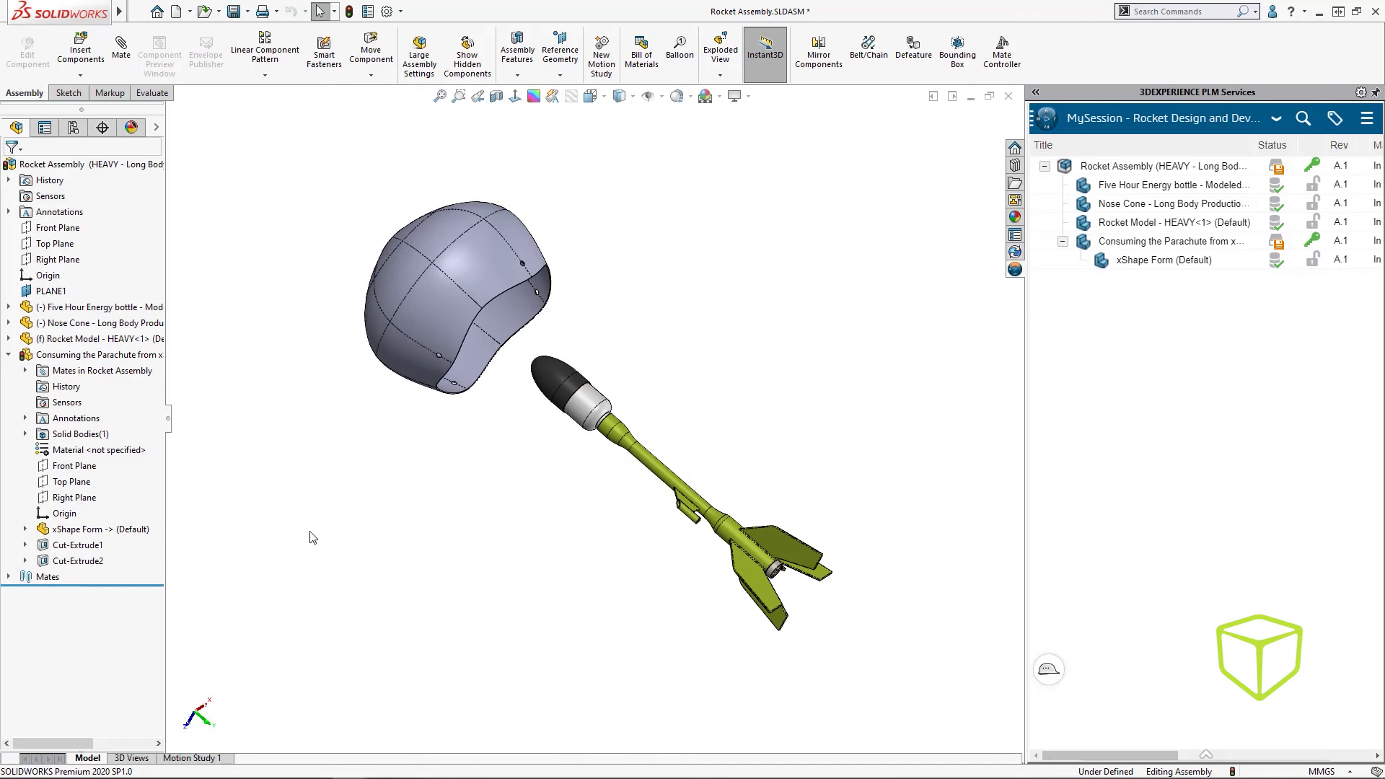
Step: Switch to xShape in the browser, close the revision history, and open Subdivision Surface.1 for editing
drag(822, 777, 434, 39)
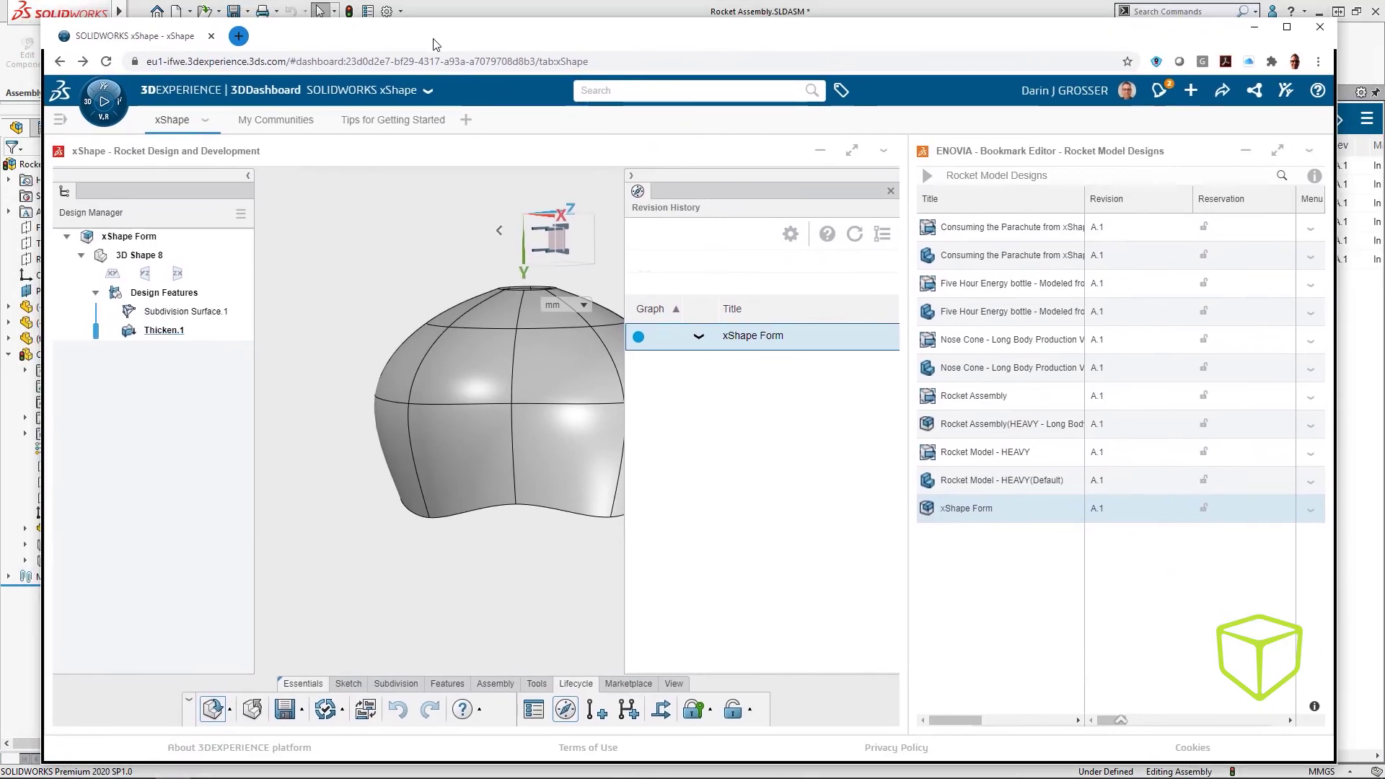
click(565, 709)
double_click(189, 311)
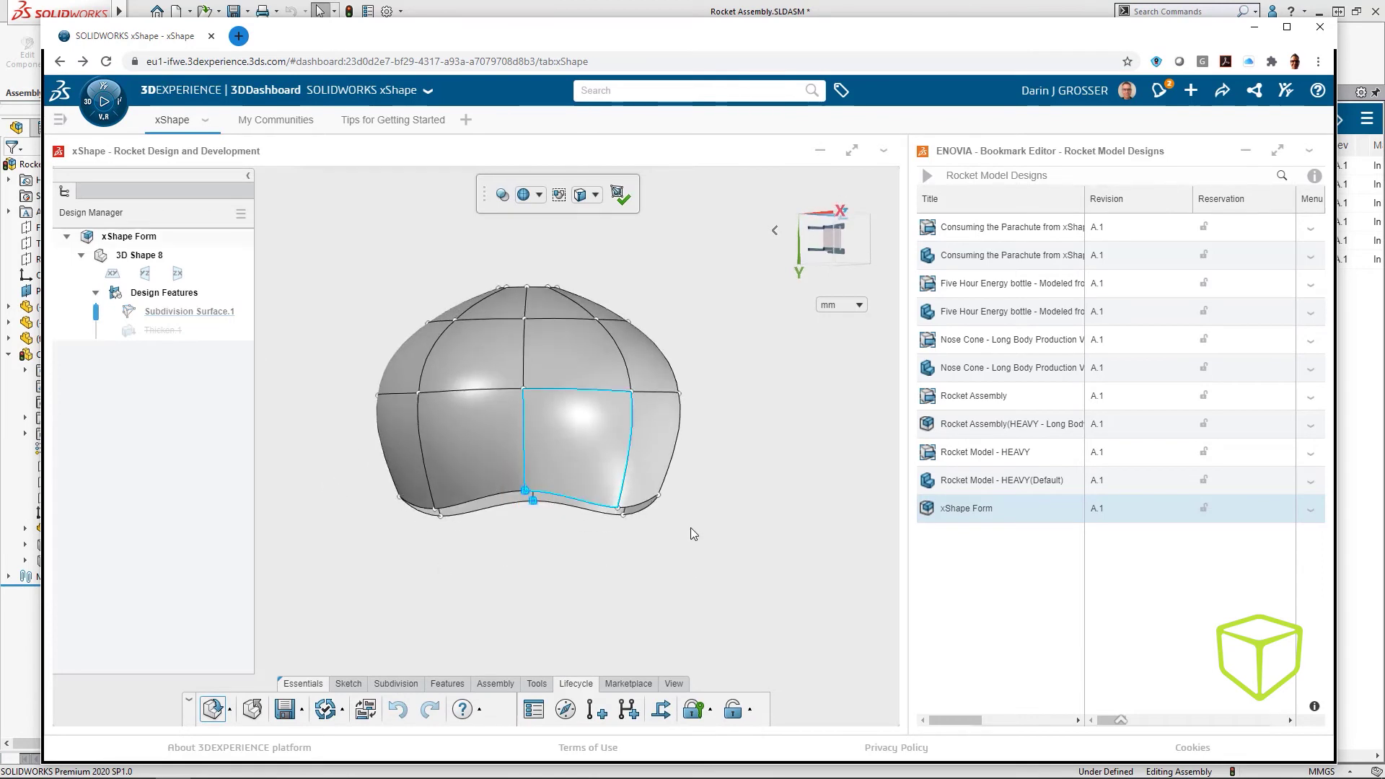
Step: Box-select the canopy's lower rim points and pull them far down to form long pointed lobes
click(530, 495)
drag(528, 488, 528, 486)
drag(556, 548, 529, 496)
drag(718, 478, 413, 602)
drag(529, 544, 538, 727)
middle_drag(544, 593, 622, 628)
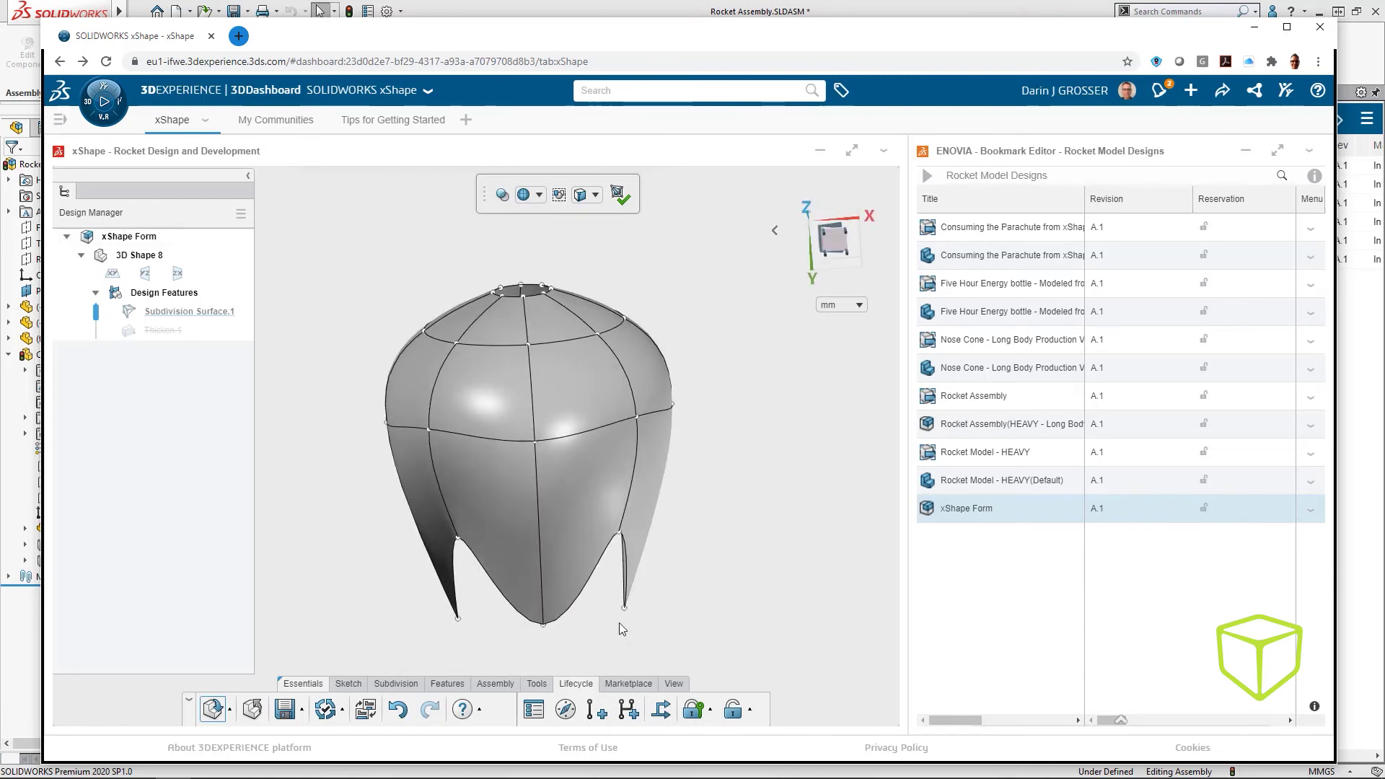
Step: Select the loop around the canopy's crown opening, lower it slightly, and finish editing the subdivision surface
double_click(534, 295)
drag(522, 334, 523, 349)
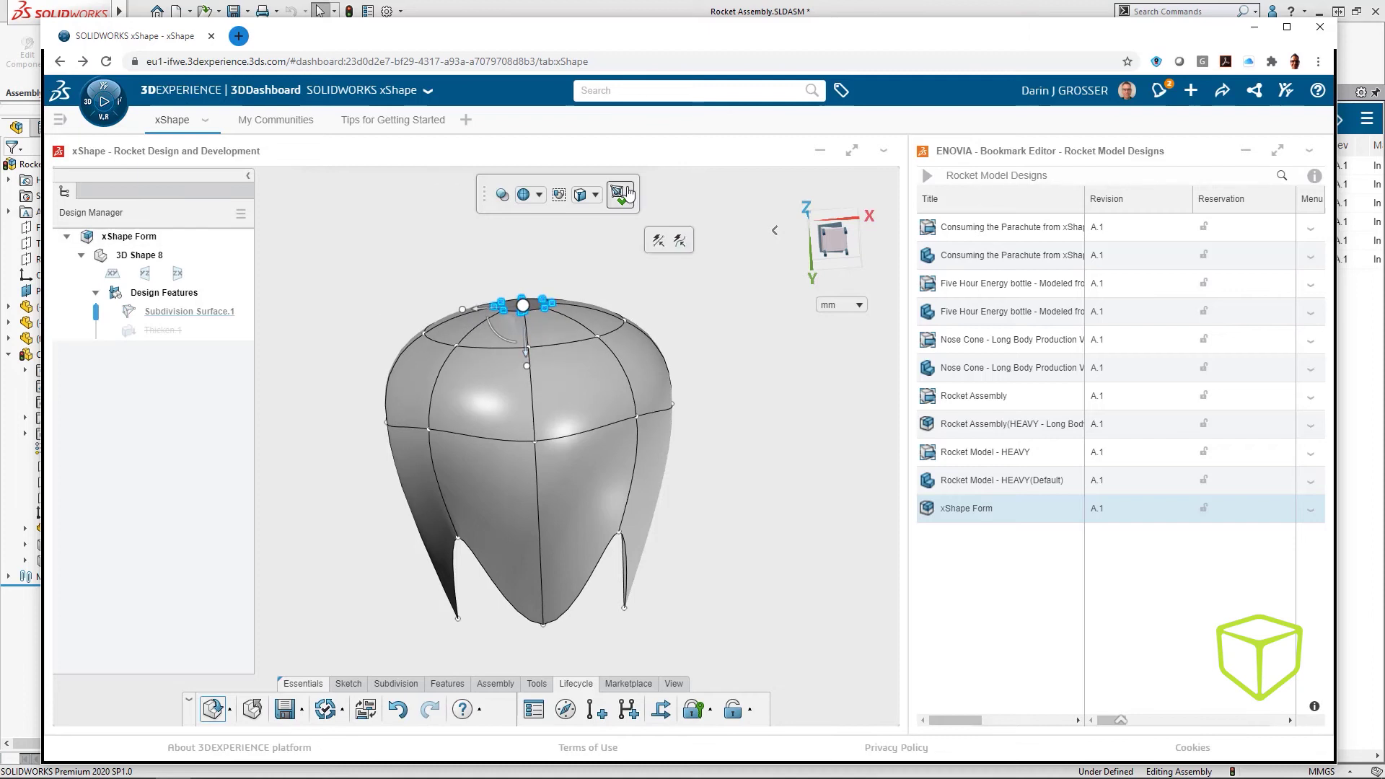
click(606, 249)
key(Escape)
Step: Save the reshaped xShape Form, switch to SOLIDWORKS, and reload xShape Form from the server
click(284, 709)
click(38, 618)
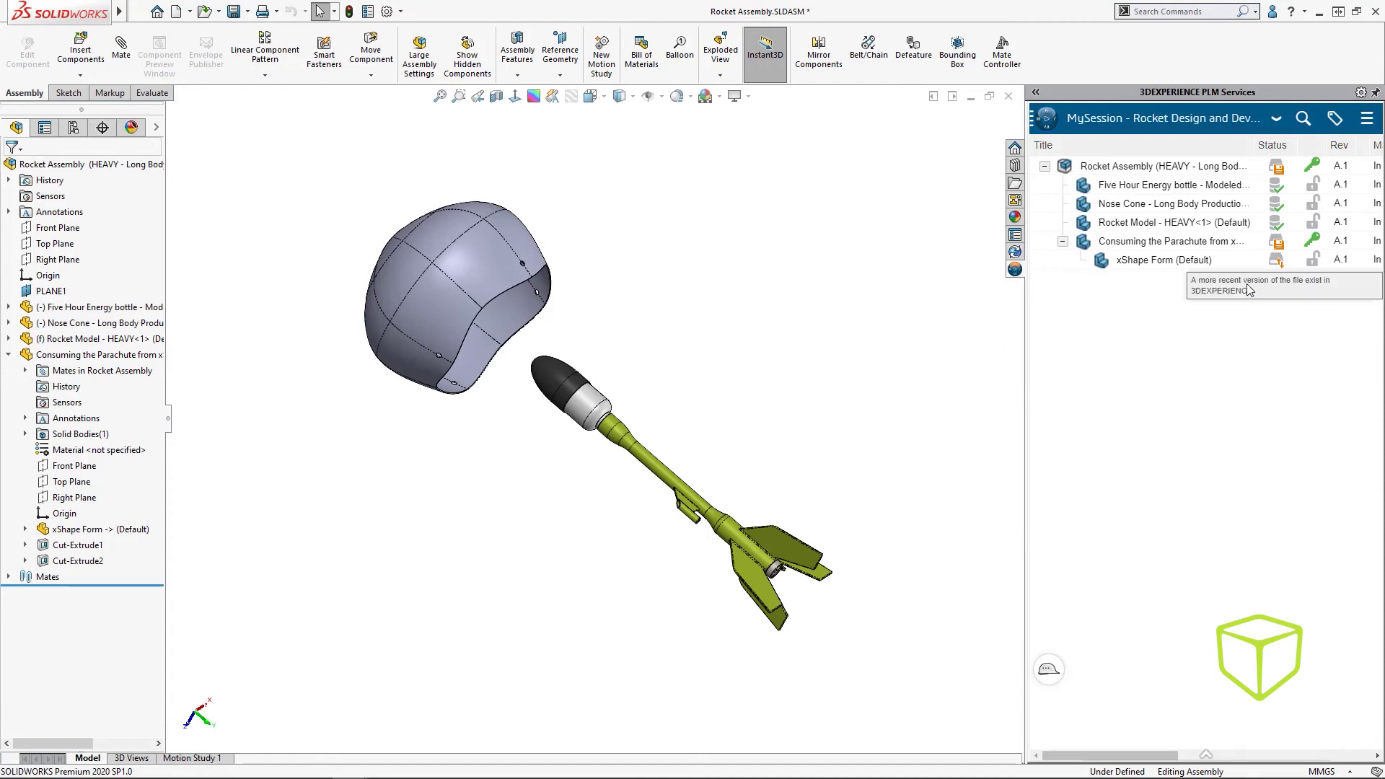
right_click(1154, 261)
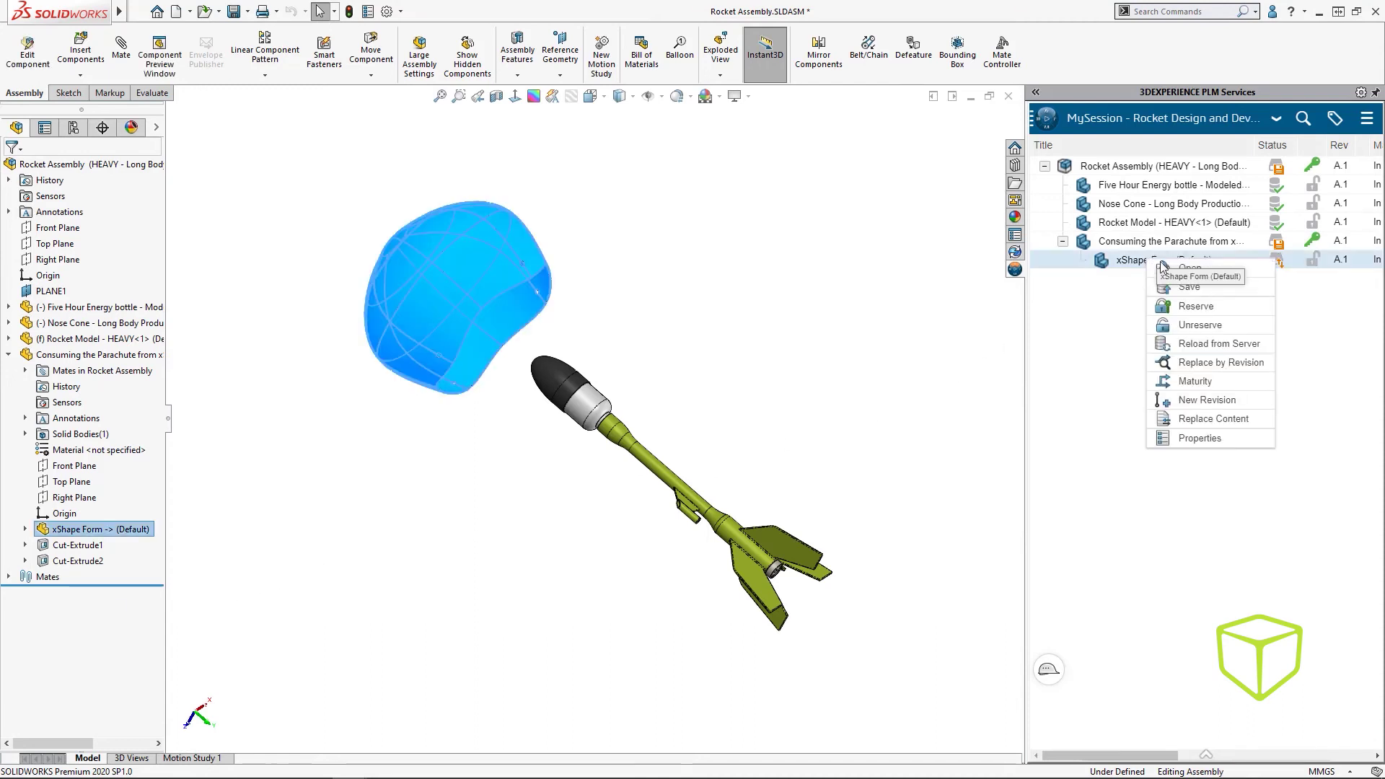
click(1217, 343)
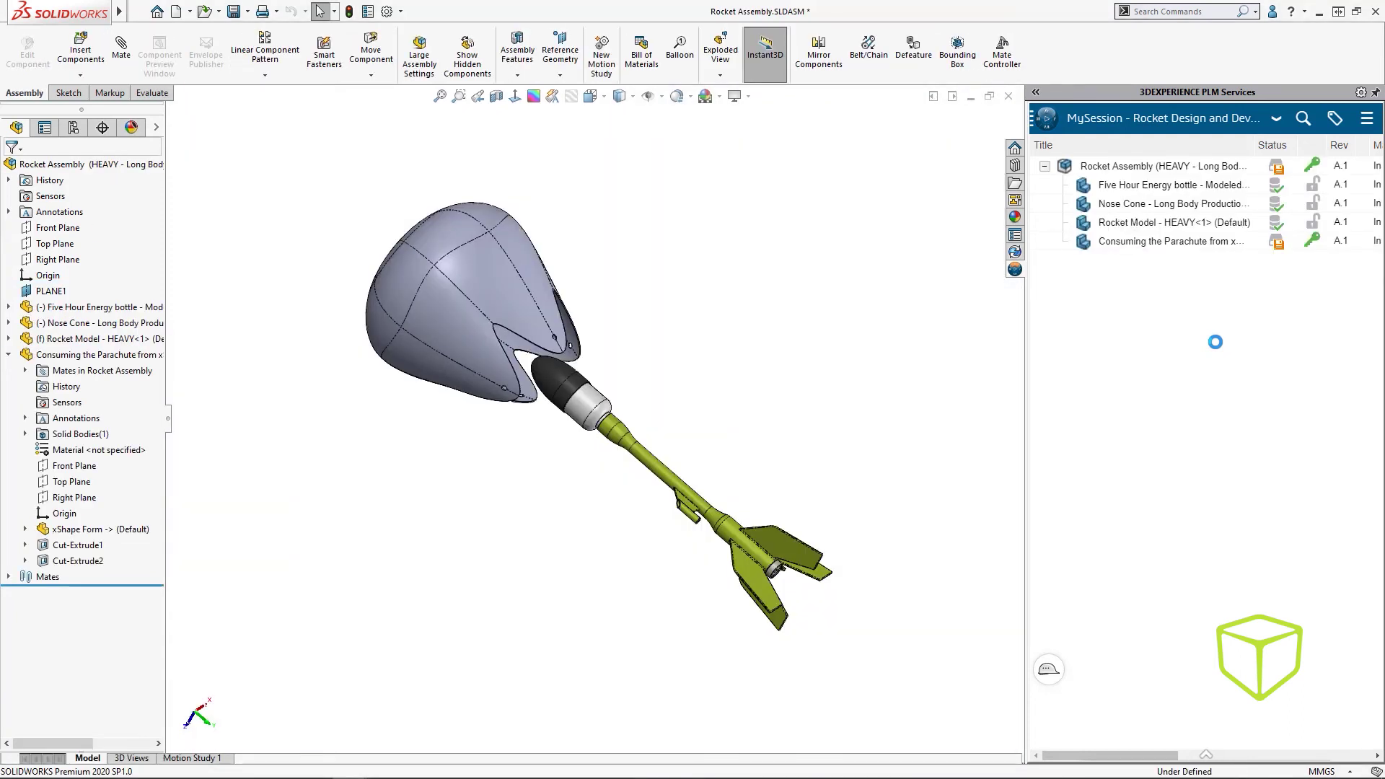
middle_drag(829, 343, 464, 463)
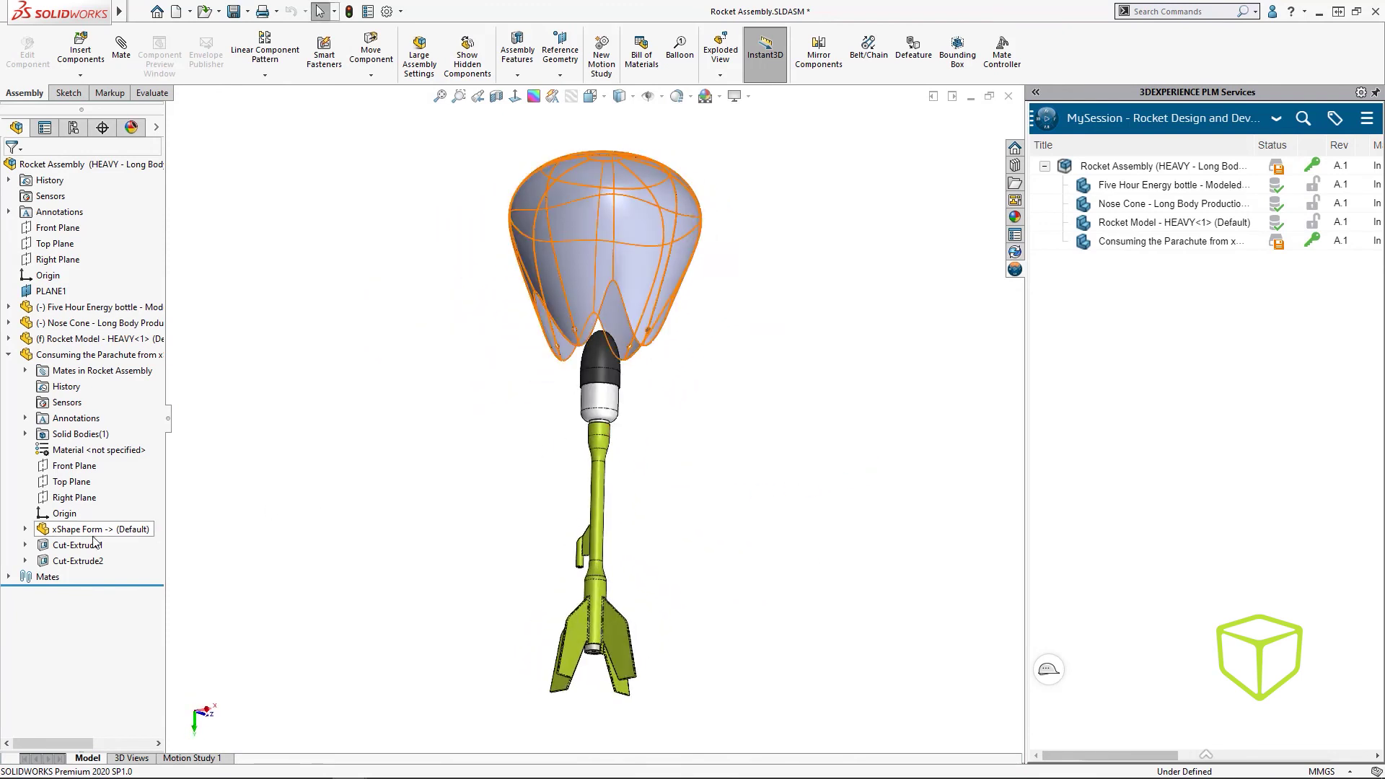